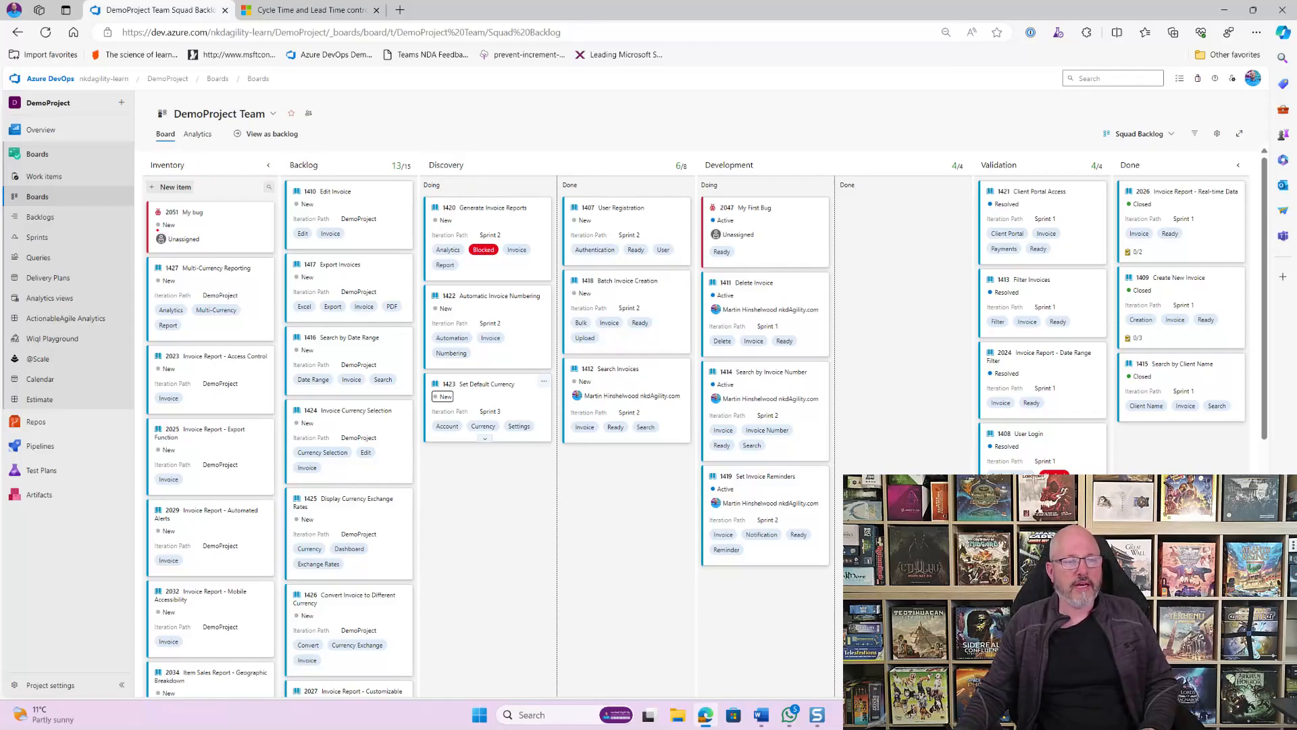
Step: Underline in red the state of the top card in each populated board column, then mark a vertical line before the Inventory column
left_click_drag(150, 229, 181, 227)
left_click_drag(294, 211, 324, 204)
left_click_drag(427, 227, 463, 228)
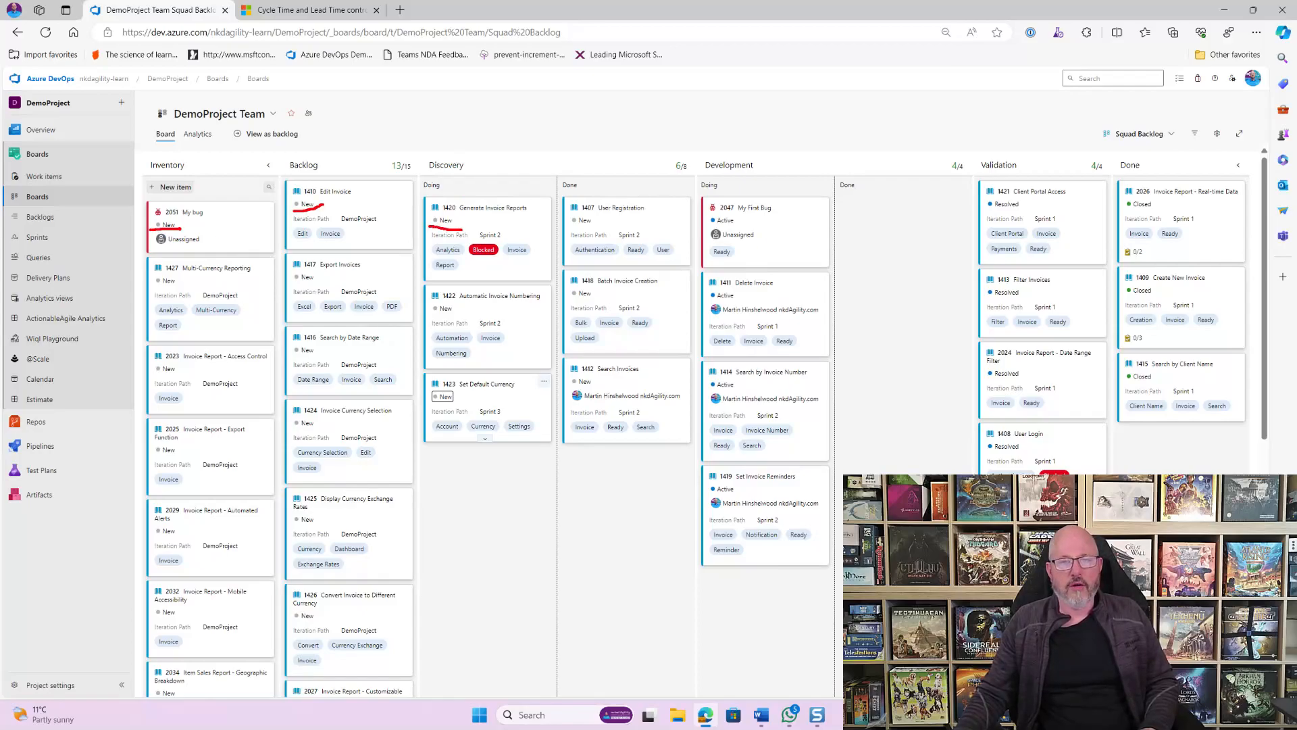
left_click_drag(565, 228, 597, 225)
left_click(316, 282)
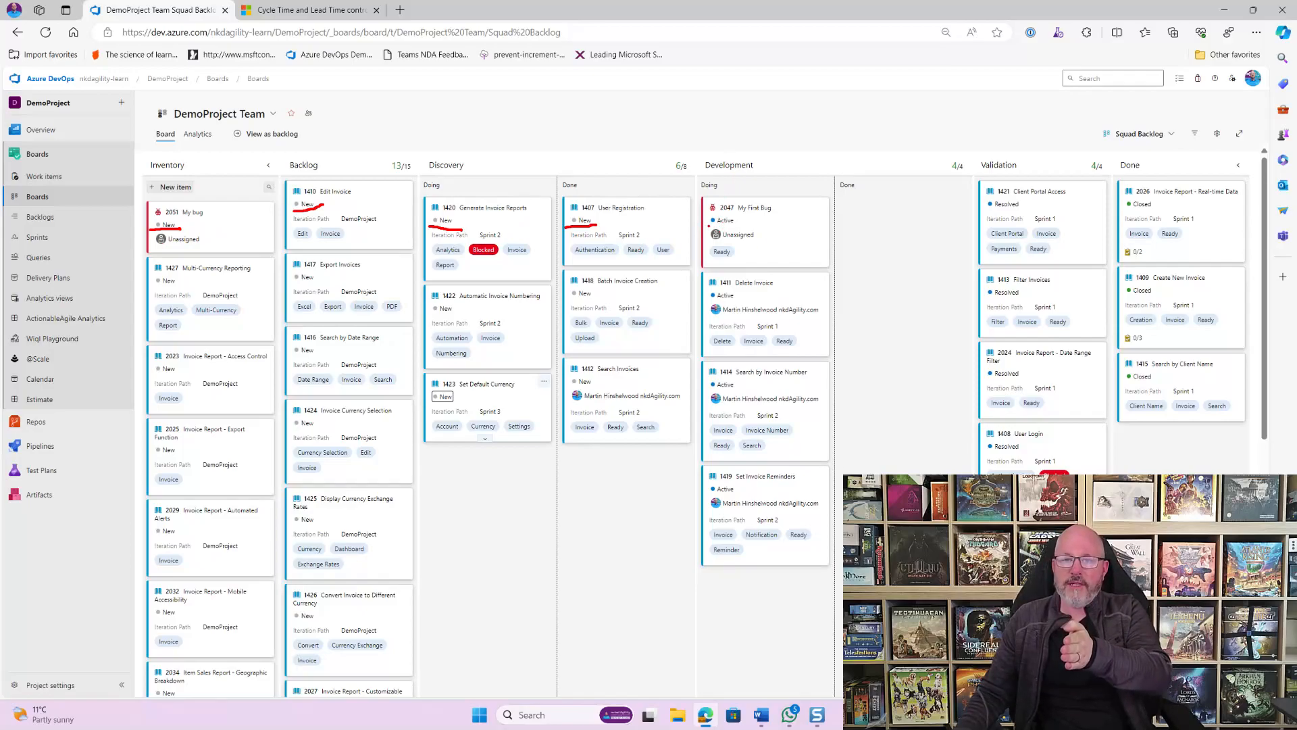
left_click_drag(710, 225, 743, 229)
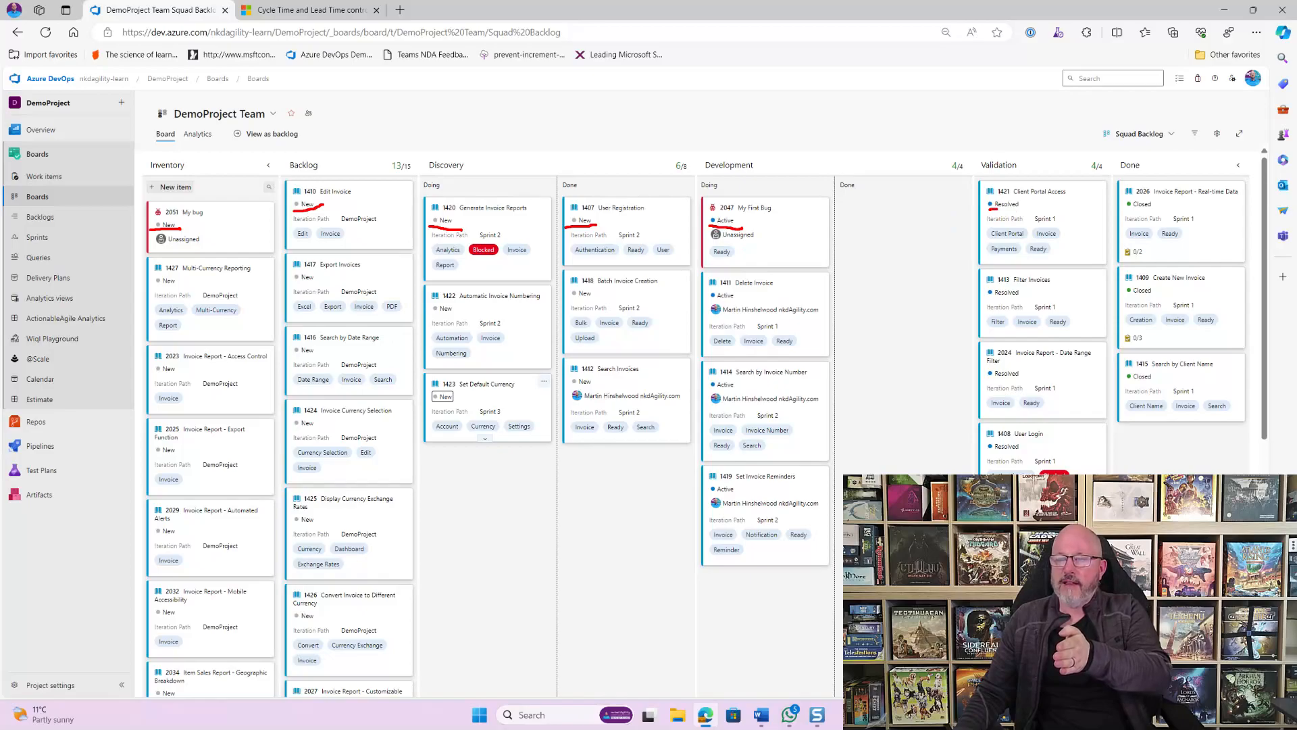
left_click_drag(997, 210, 1020, 209)
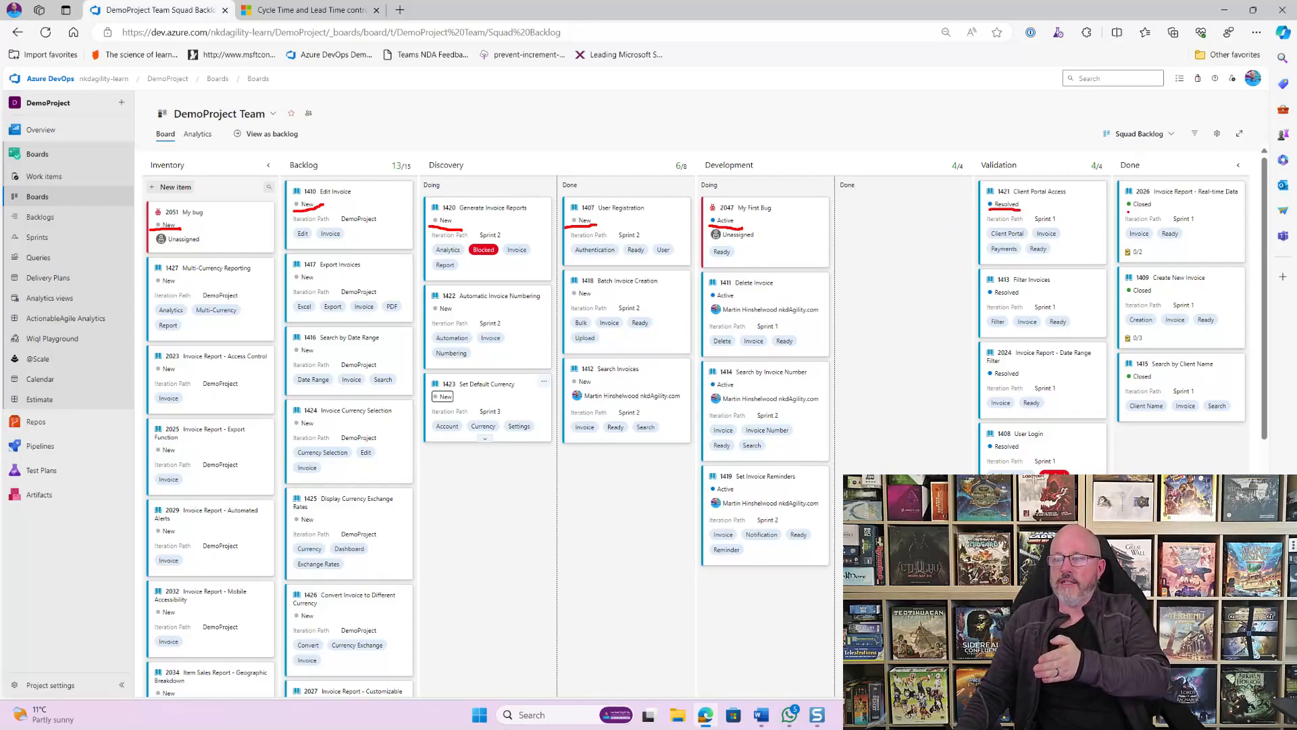
left_click_drag(1128, 212, 1155, 210)
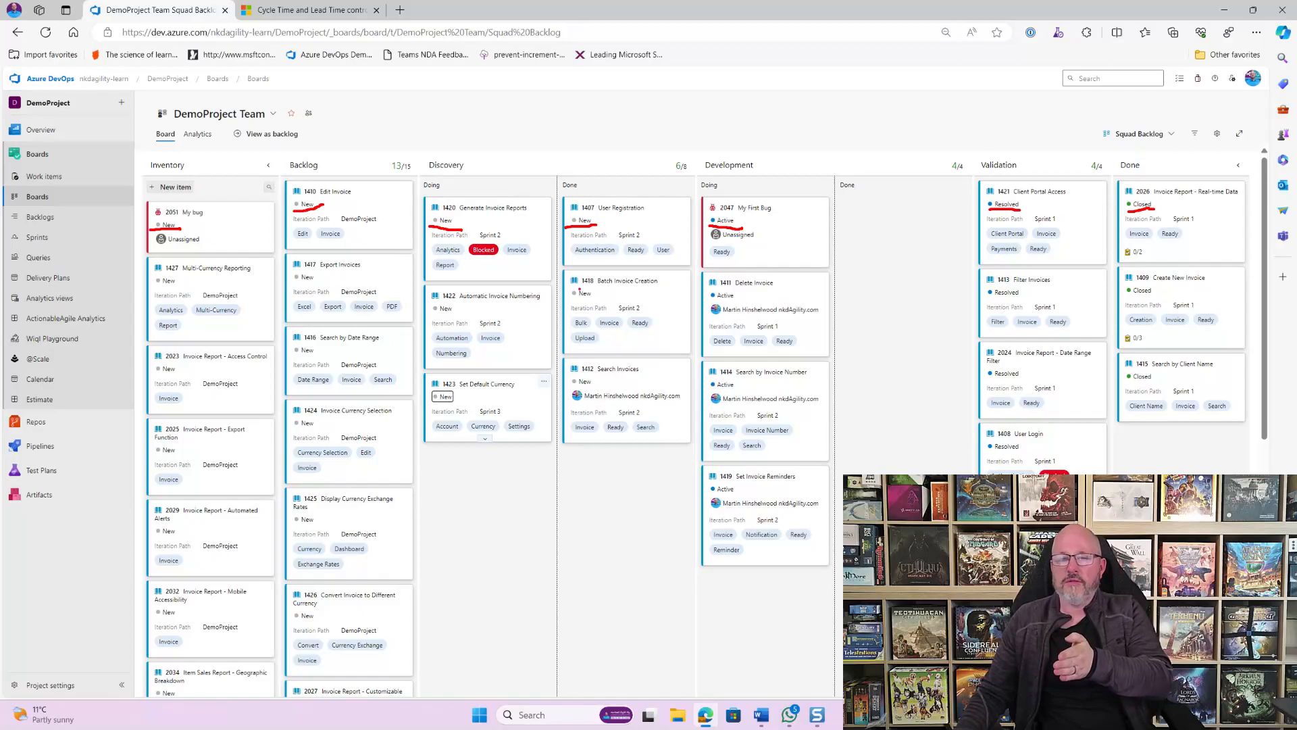
key("Escape")
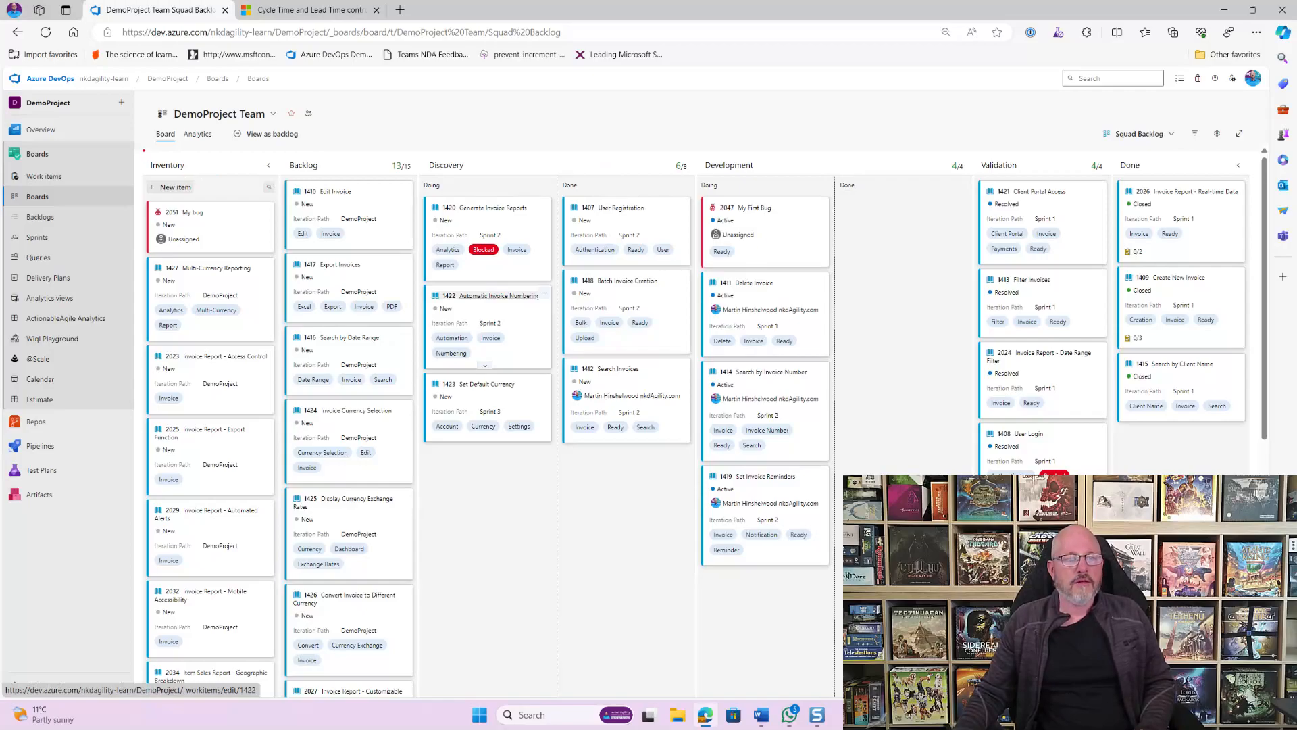
left_click_drag(142, 144, 144, 692)
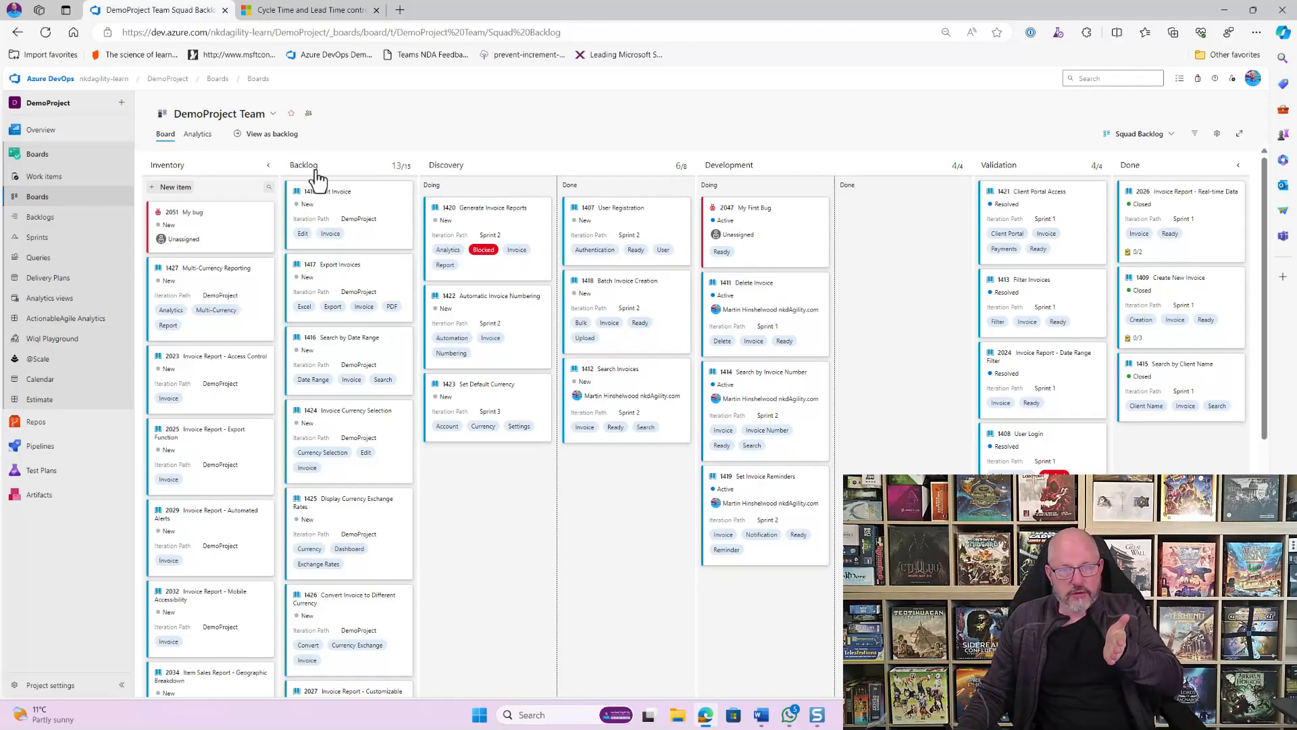
Step: Move the Edit Invoice card from Backlog through Discovery Doing into Development Doing
left_click_drag(378, 210, 478, 283)
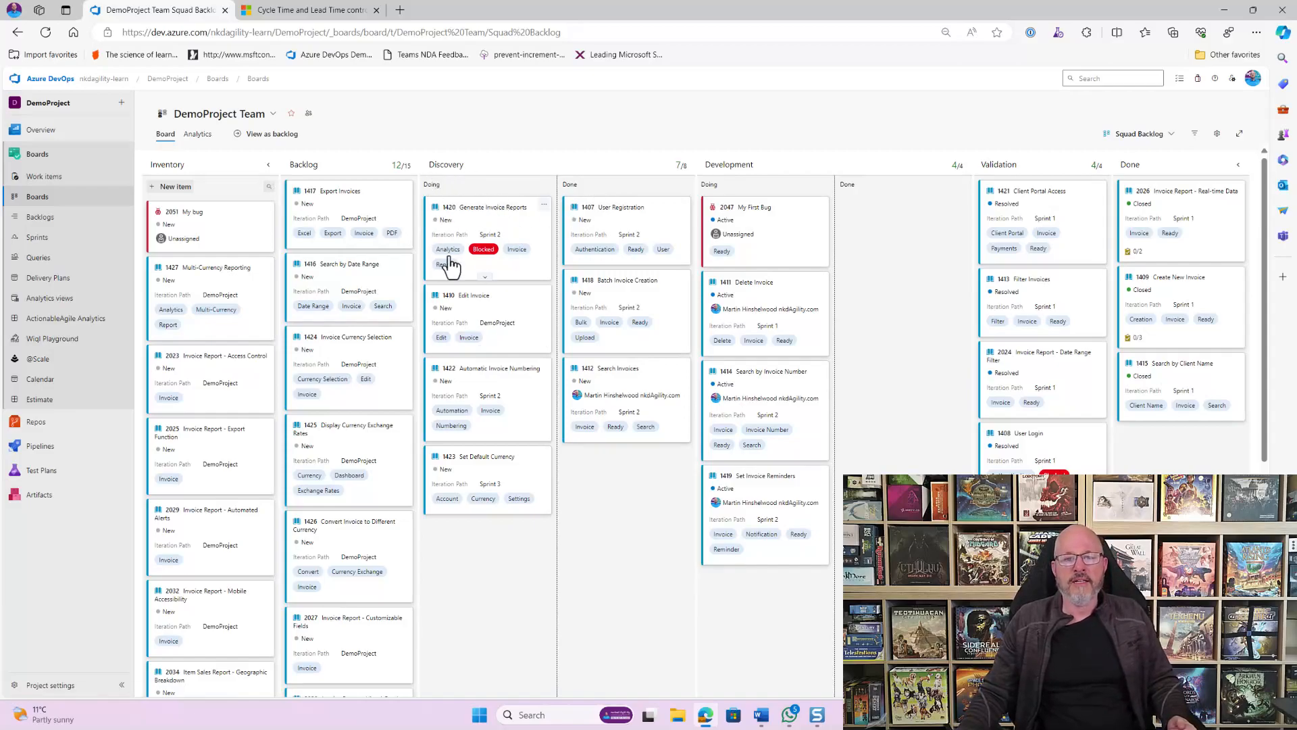
left_click(491, 235)
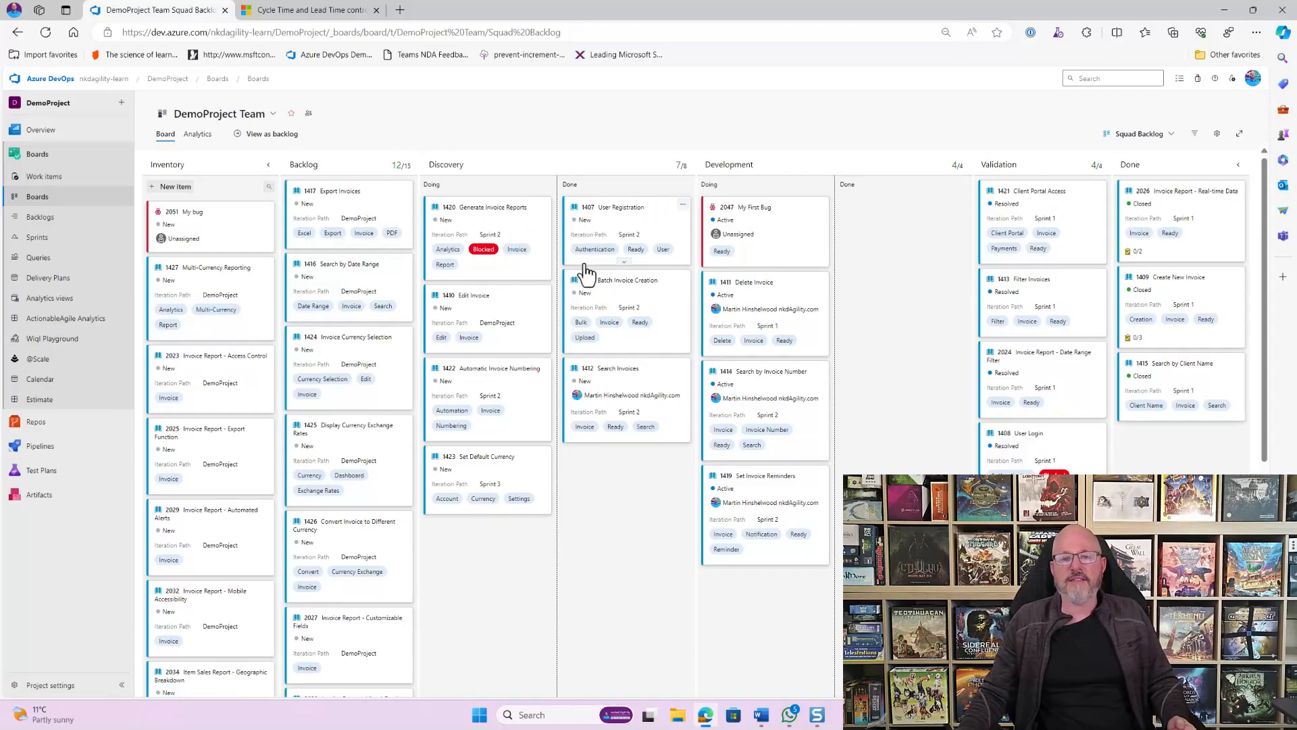
left_click(627, 309)
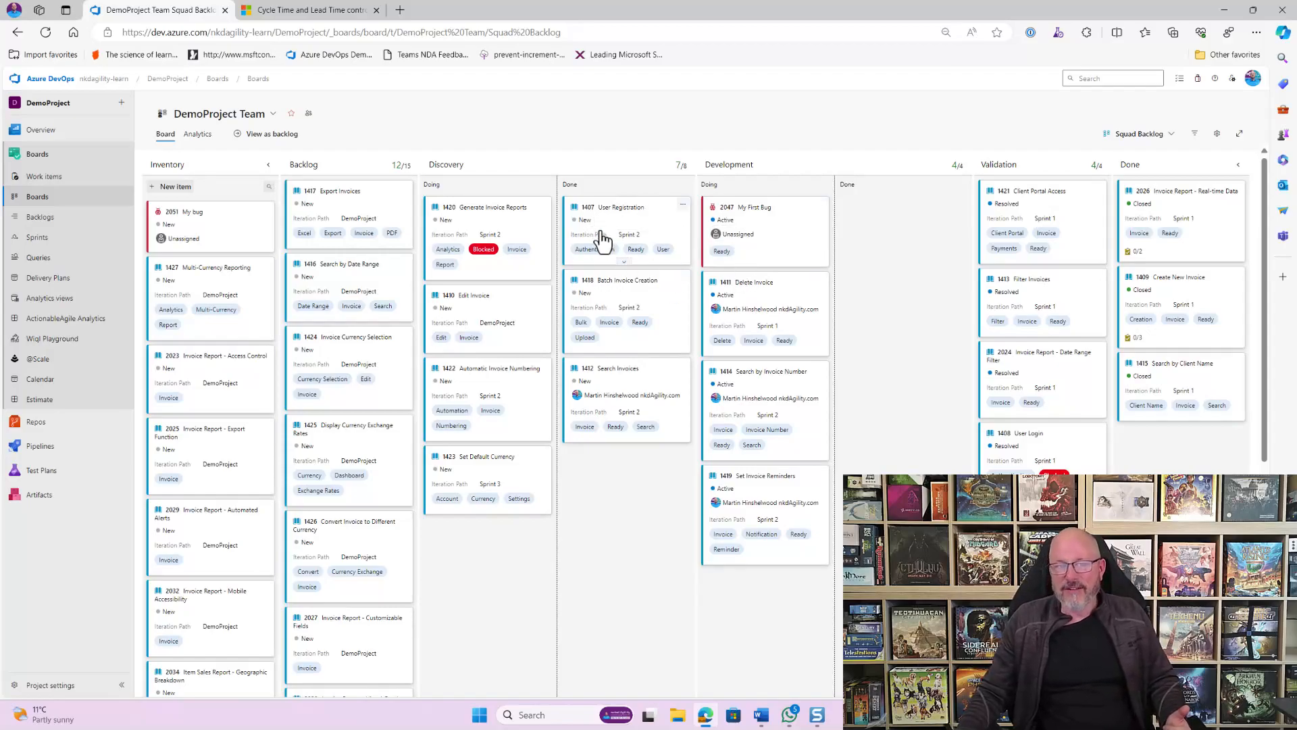
left_click_drag(517, 307, 769, 223)
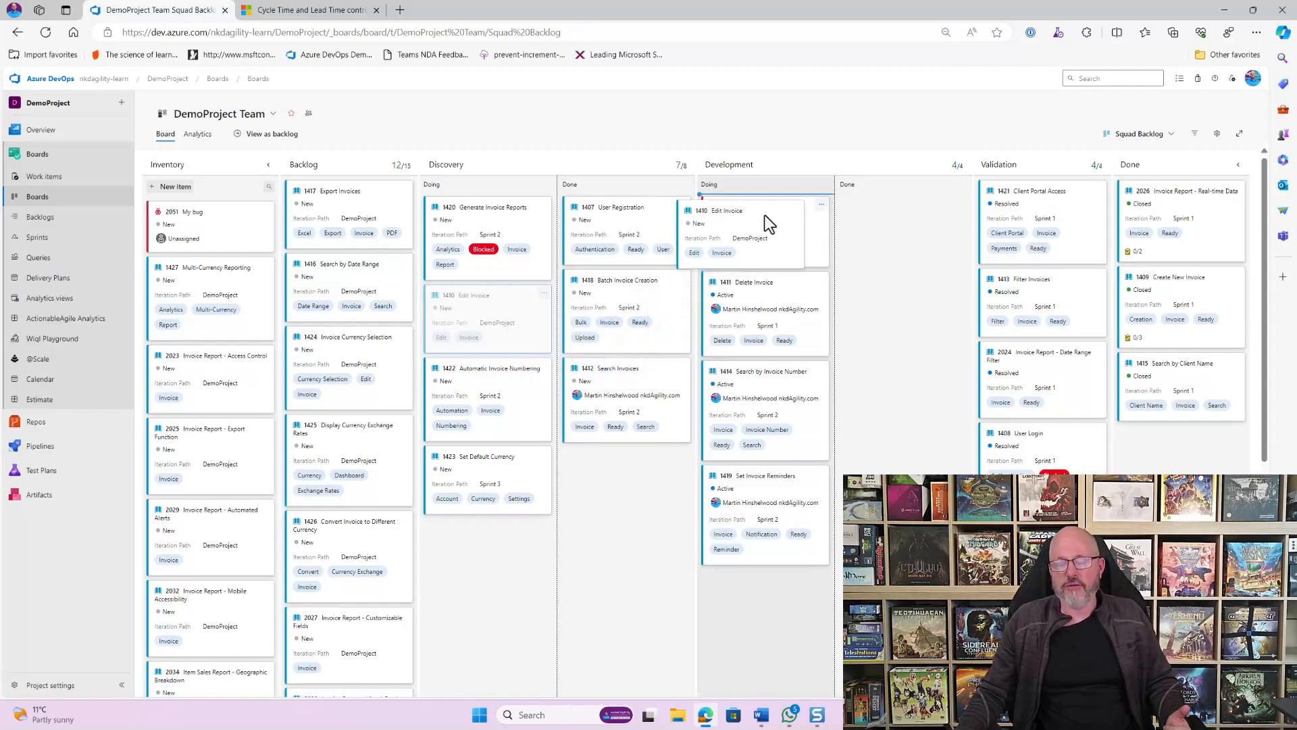
left_click_drag(765, 215, 765, 223)
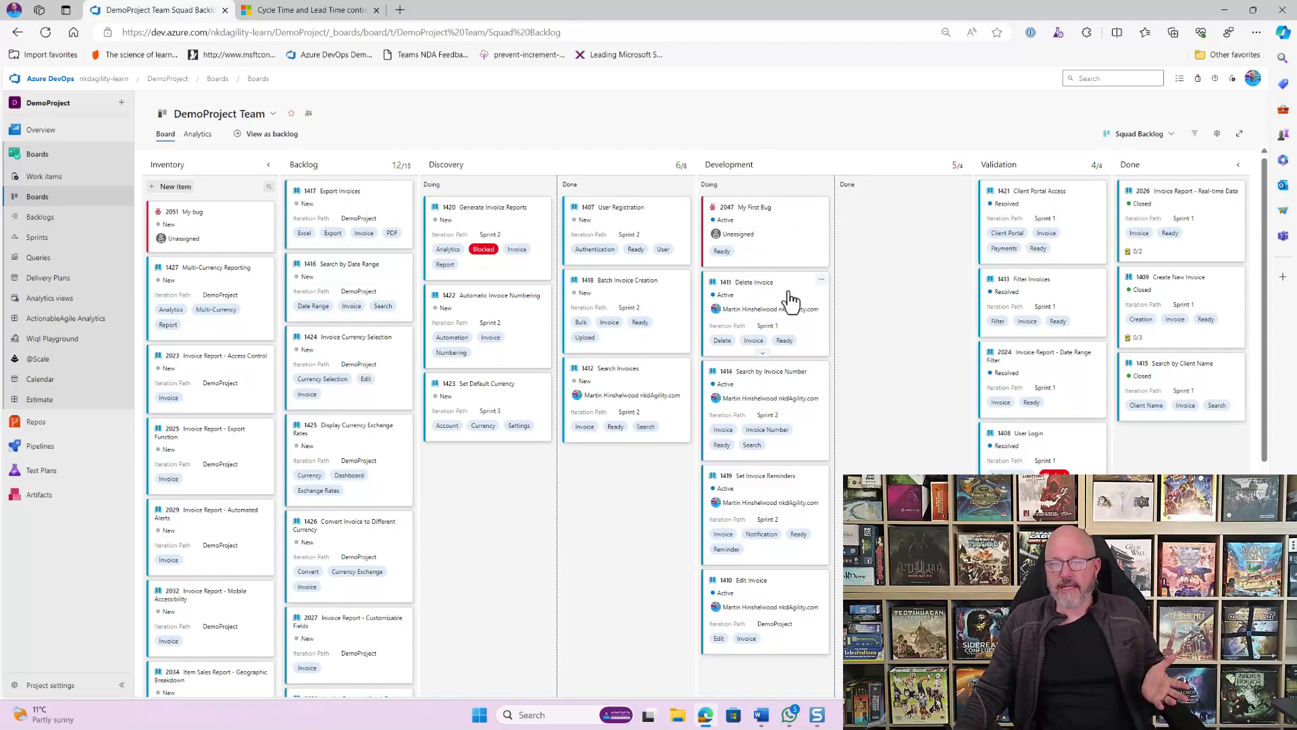
Step: Move the Delete Invoice card from Development Doing through Development Done and Validation into the final Done column
left_click_drag(788, 298, 869, 319)
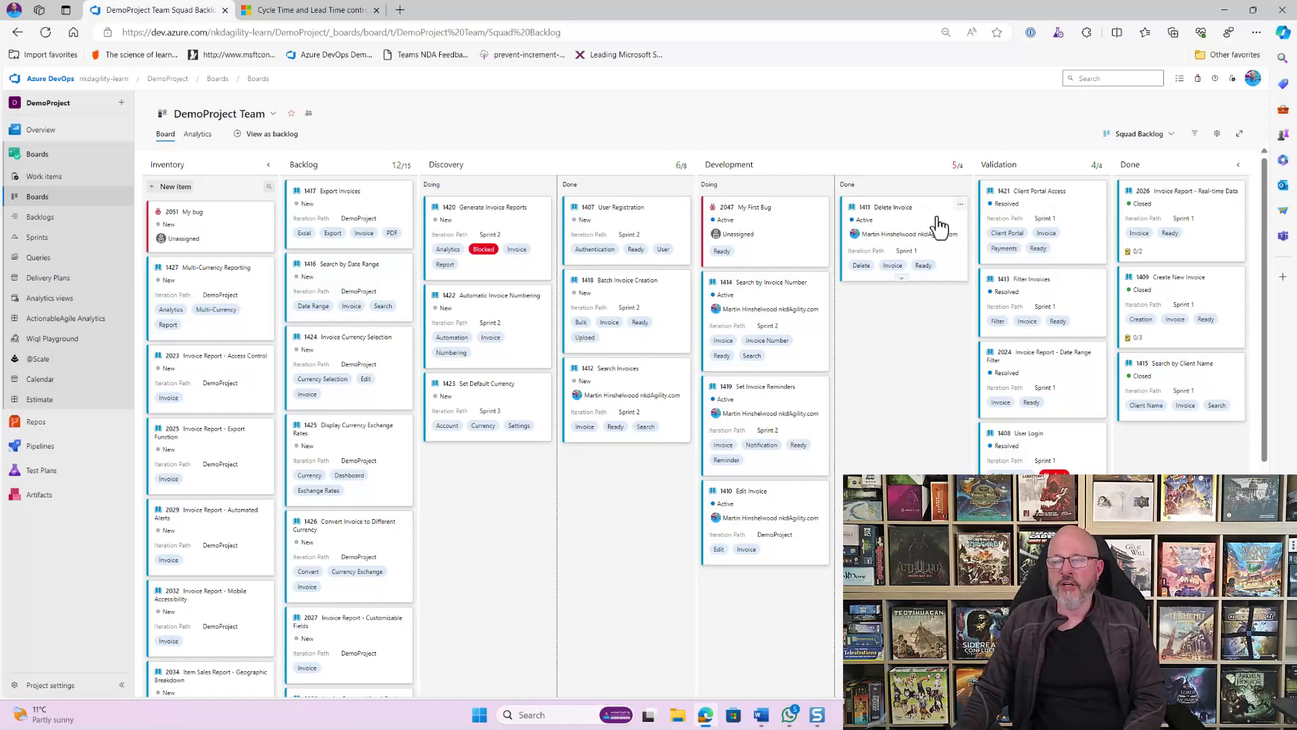
left_click_drag(939, 225, 1002, 254)
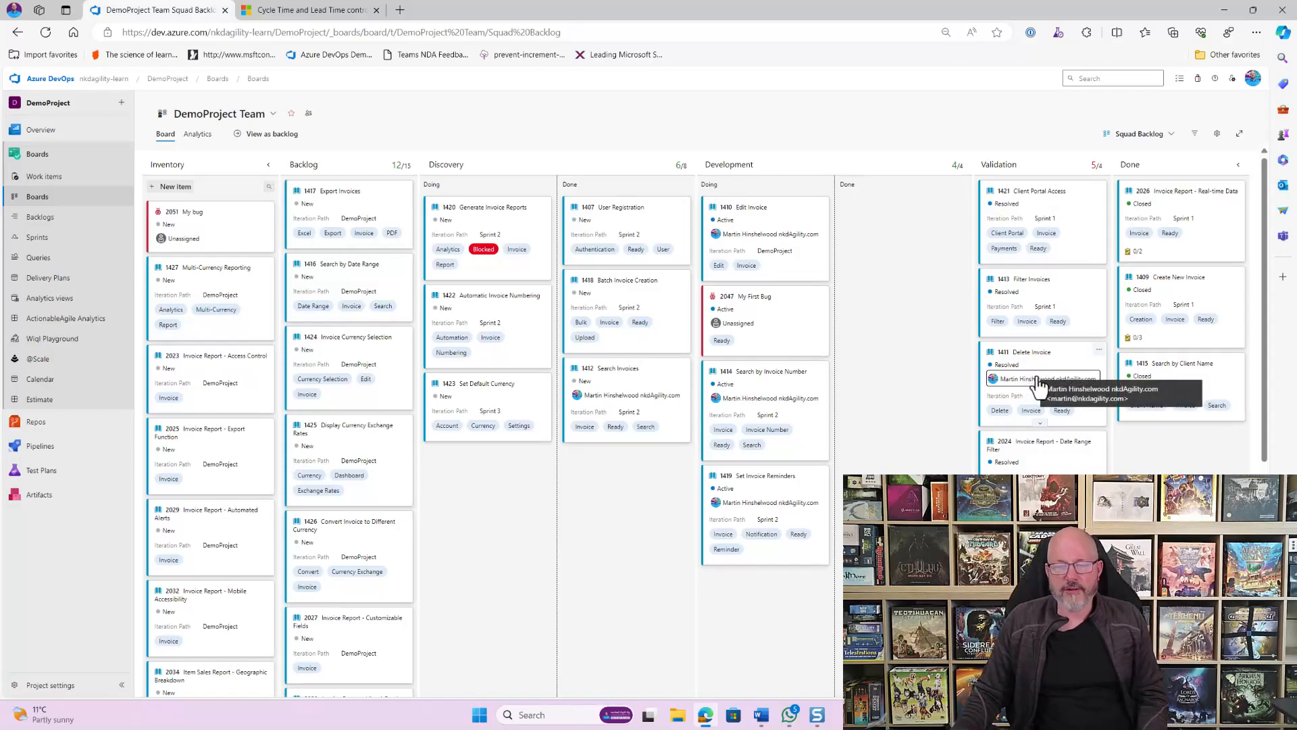
left_click_drag(1040, 381, 1175, 360)
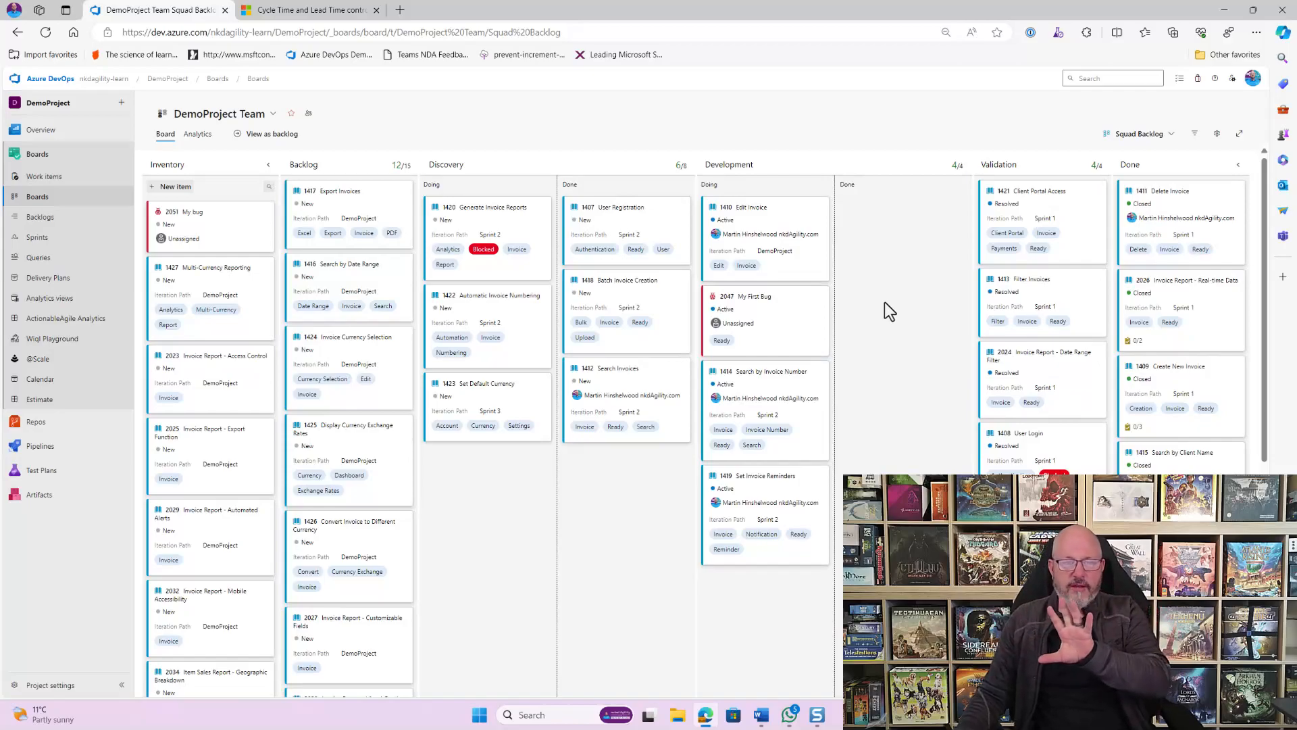
Step: Add Iteration Path as an additional field on Bug cards in the board settings and save the change
left_click(1217, 135)
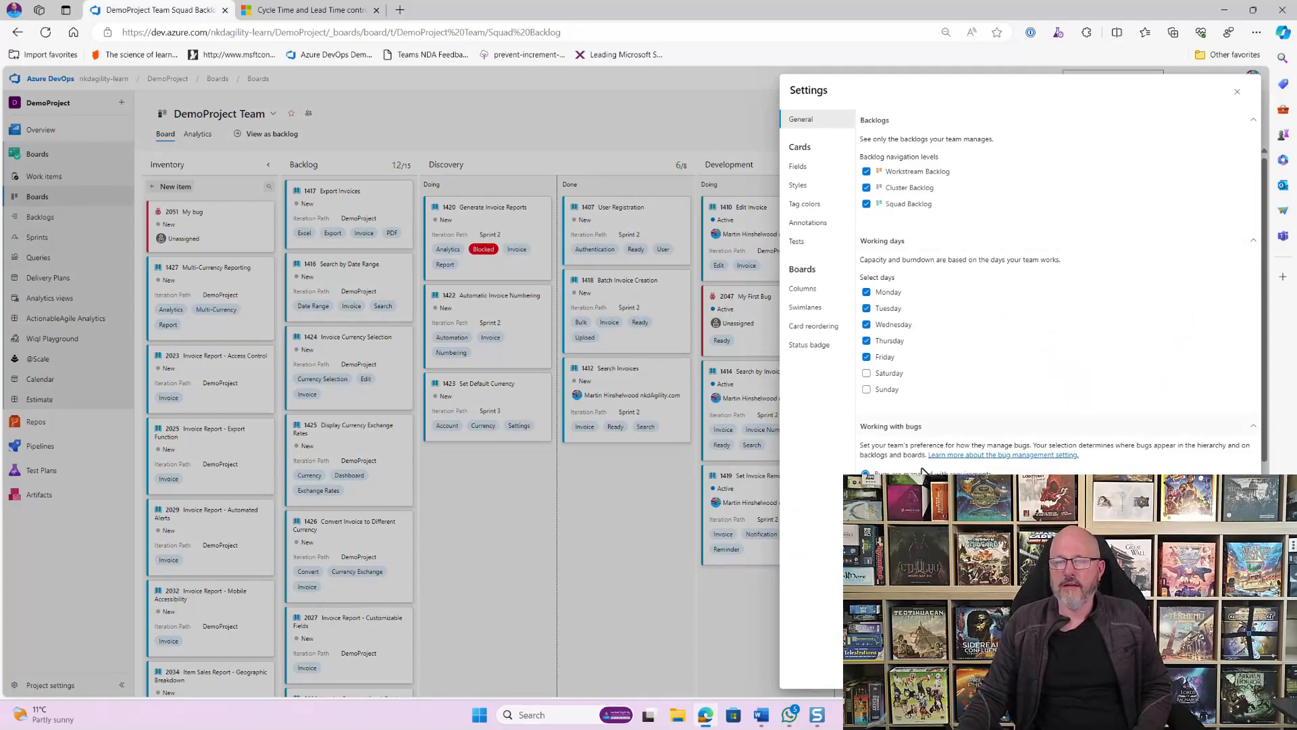
left_click(799, 169)
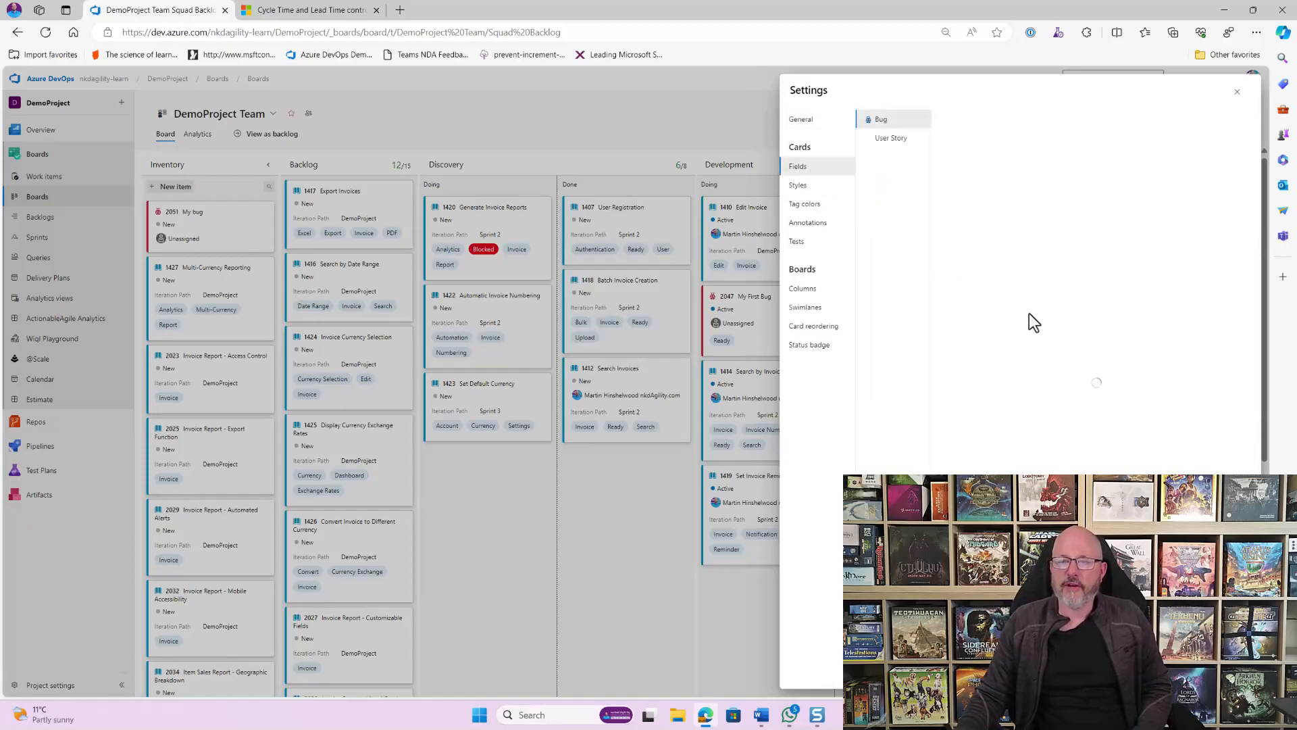
left_click(902, 142)
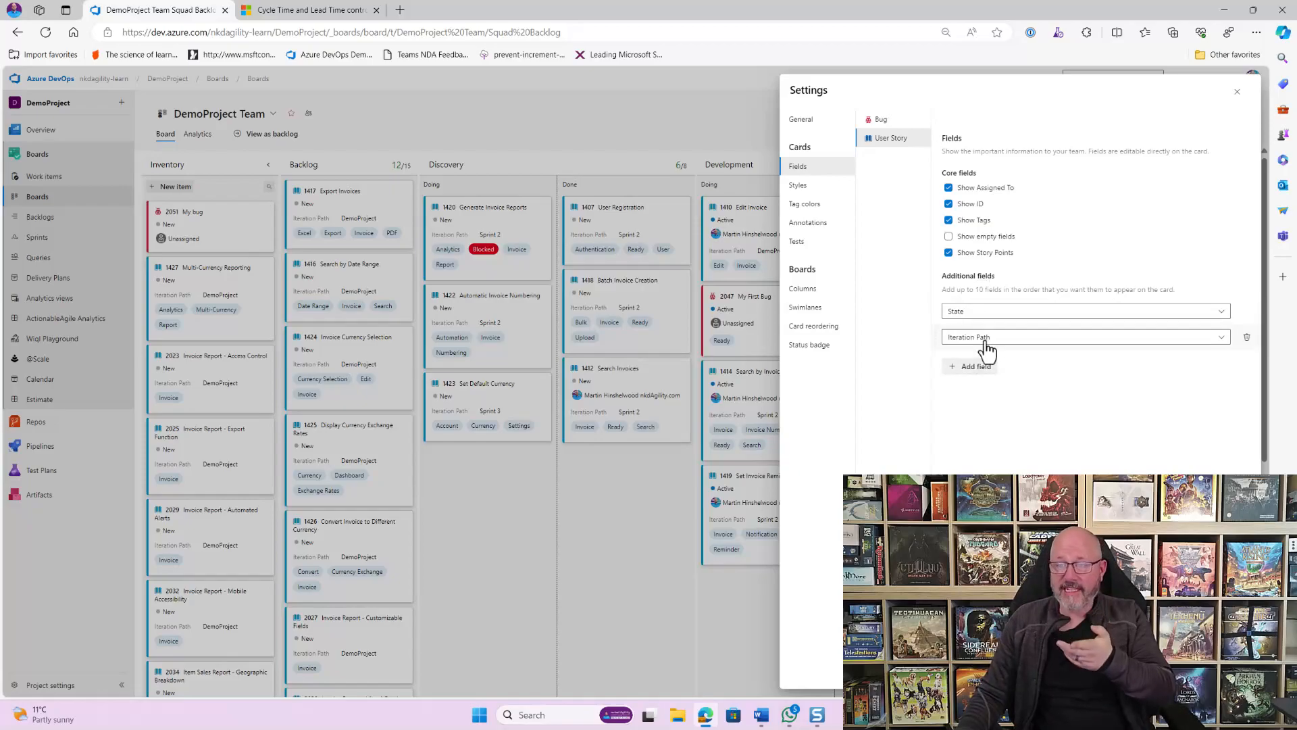
left_click(881, 121)
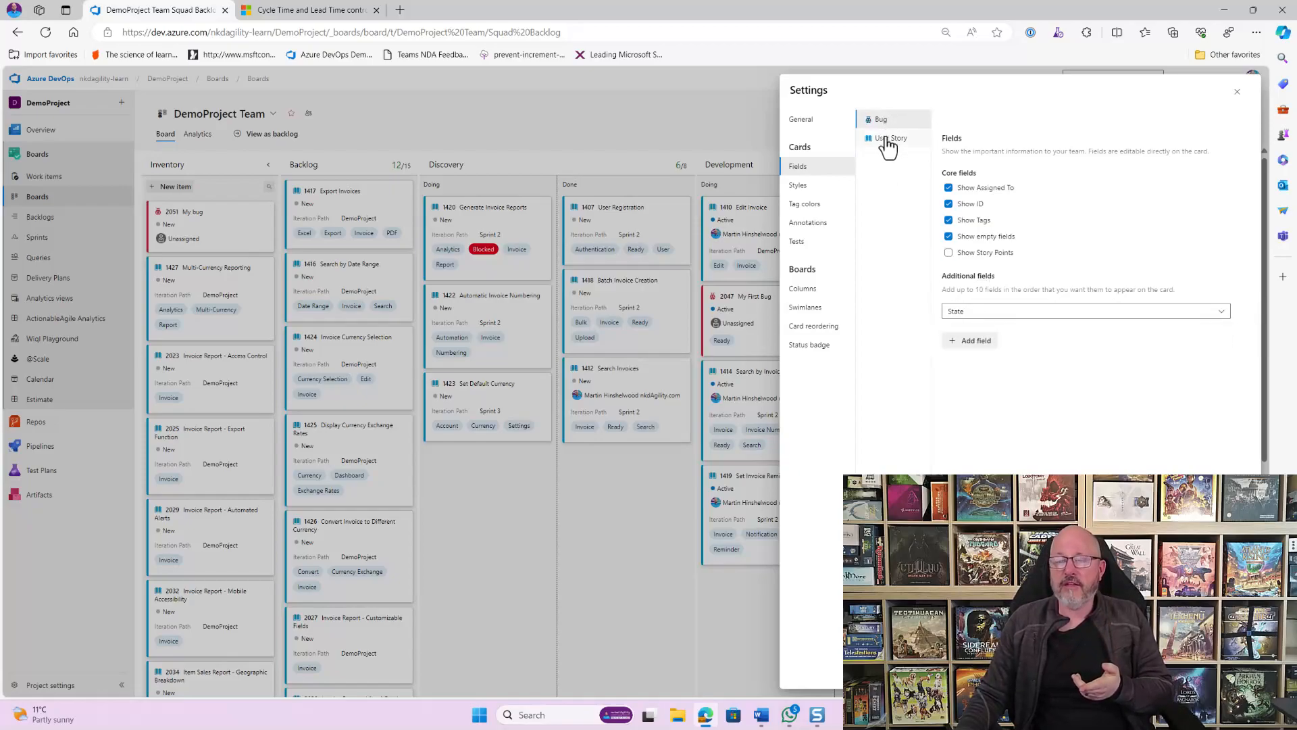
left_click(973, 341)
left_click(1034, 338)
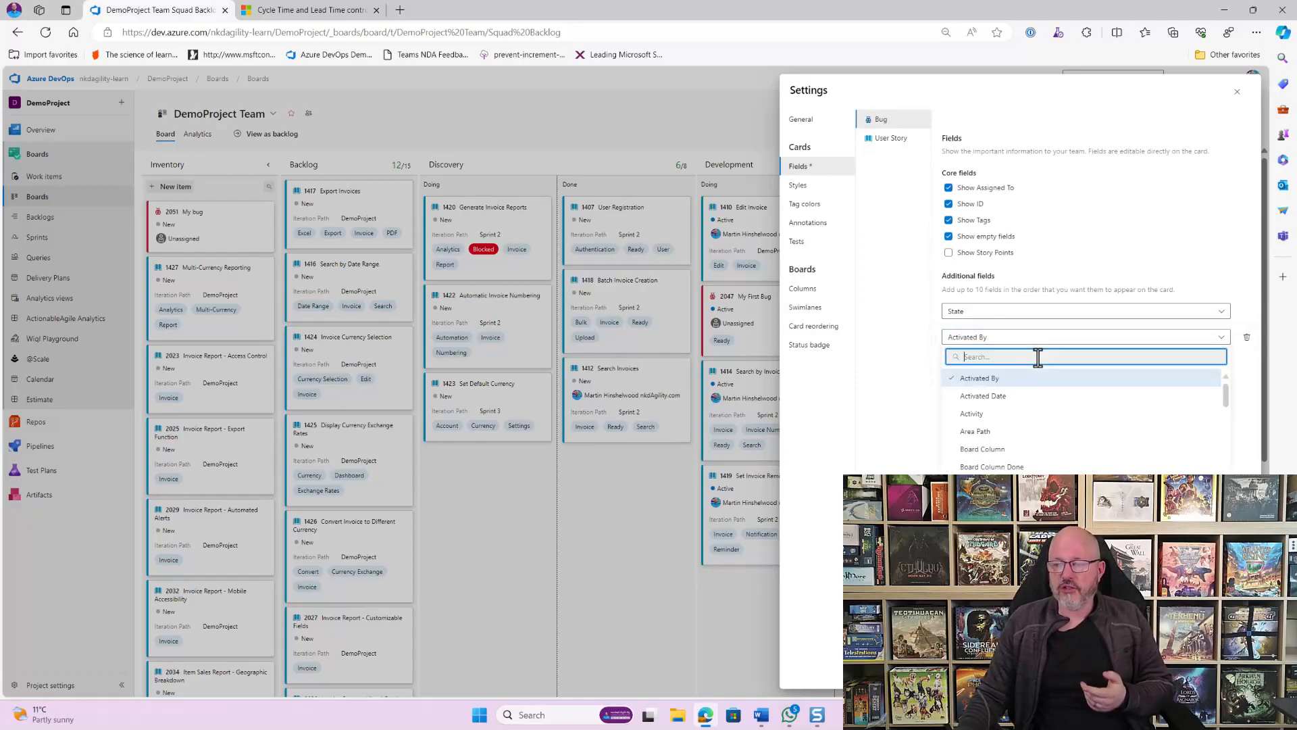
type("iter")
left_click(1013, 383)
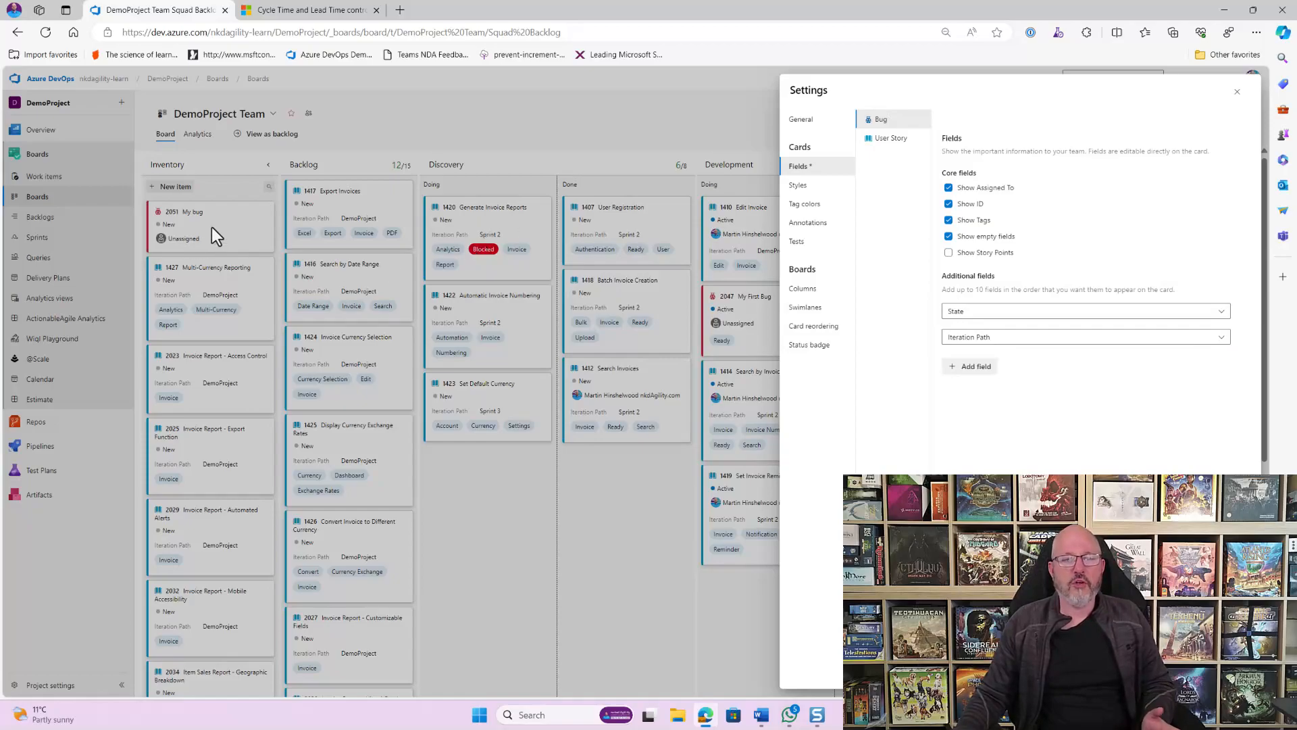
left_click(1234, 670)
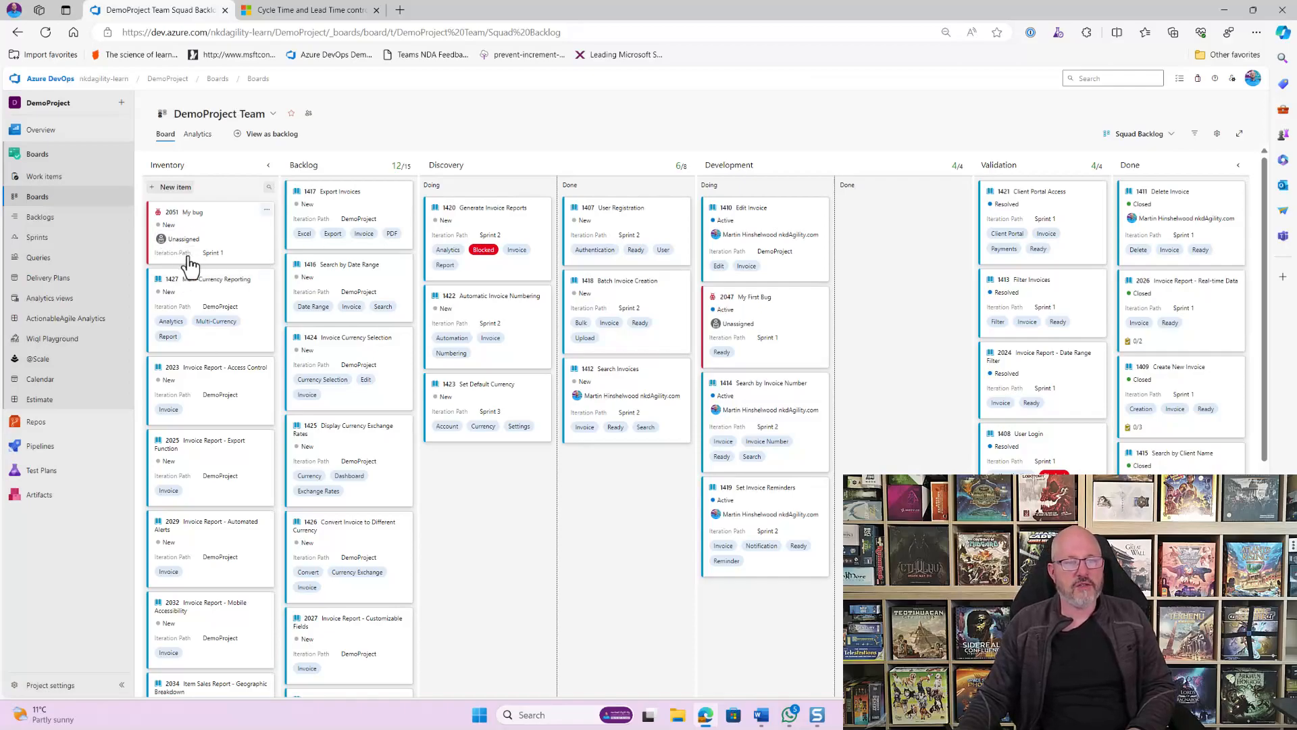
Step: Add a card styling rule named "test Rule" with a pale teal card colour in the board settings
left_click(1217, 134)
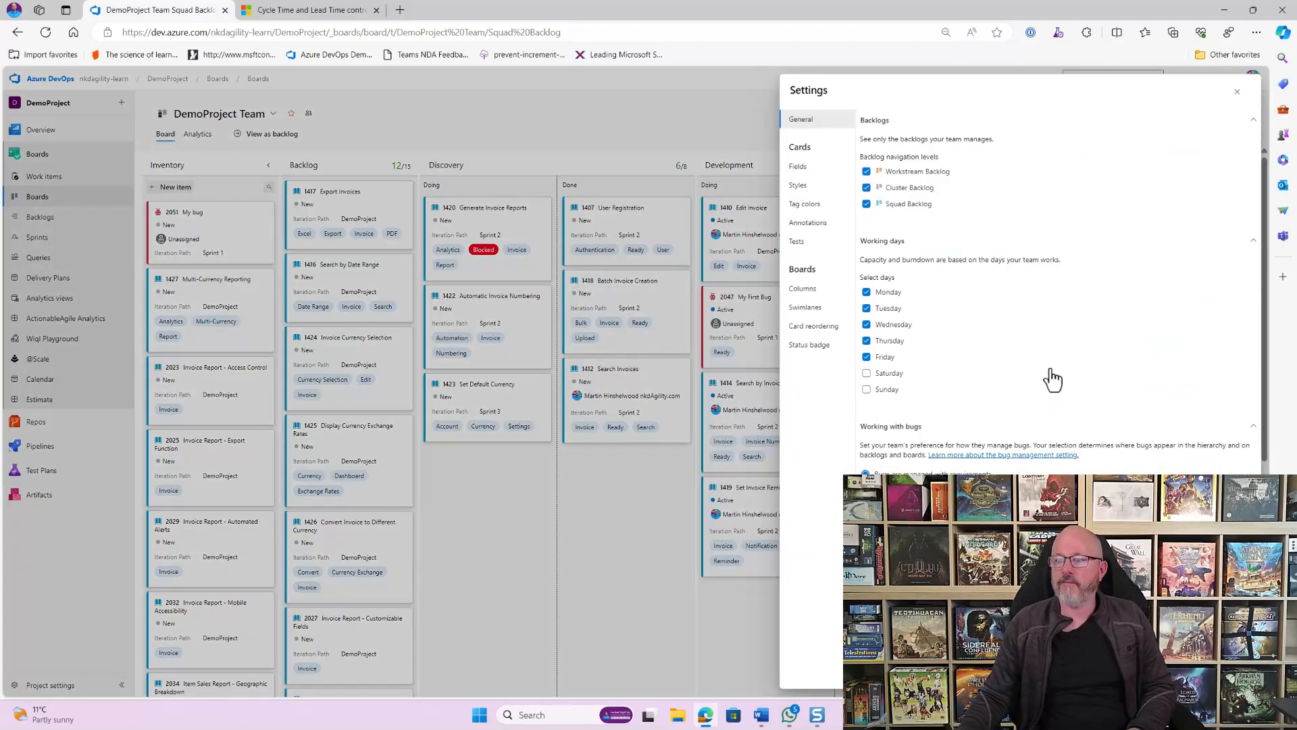
left_click(800, 169)
left_click(911, 139)
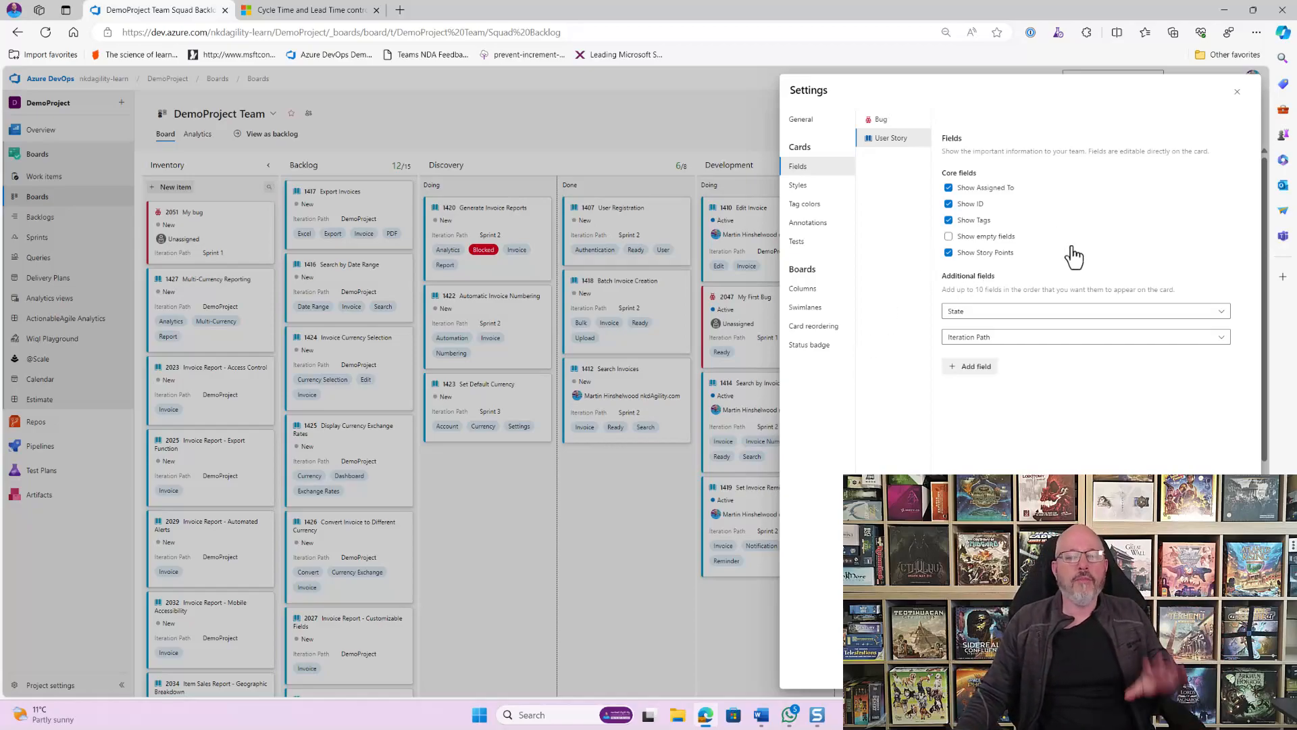
left_click(800, 185)
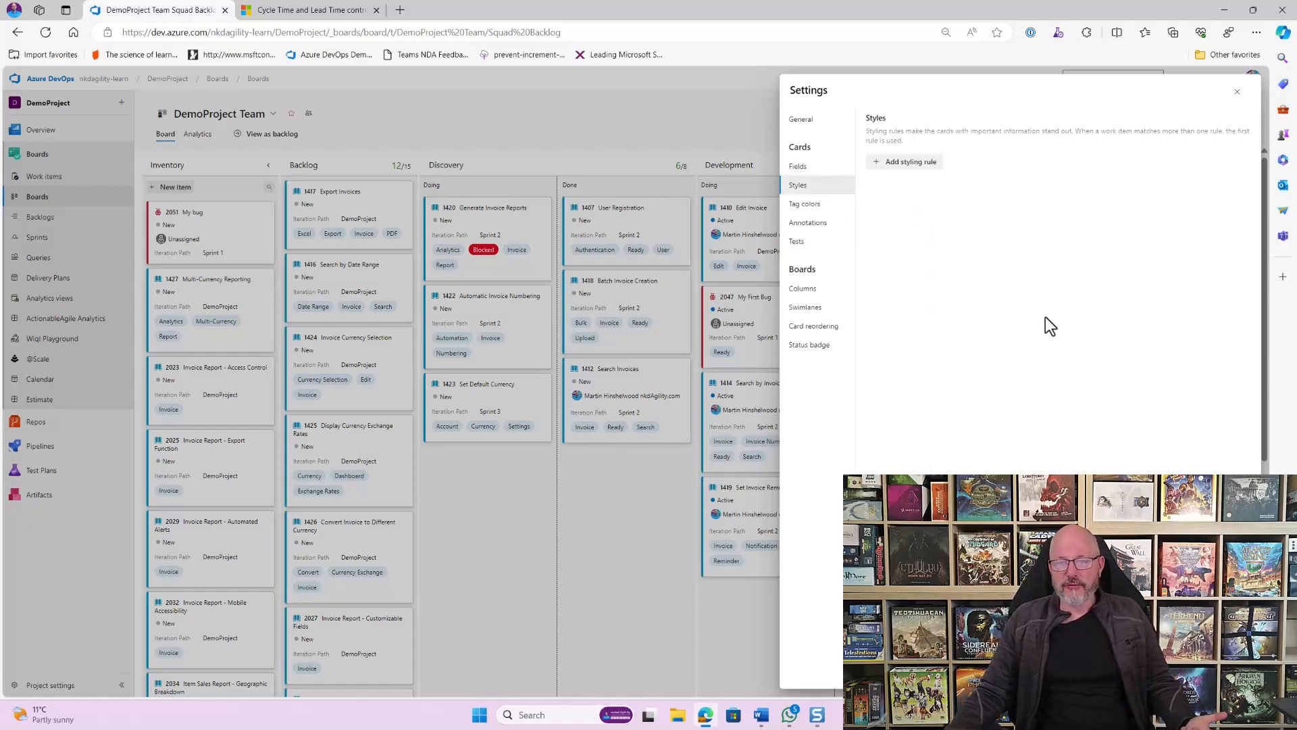
left_click(908, 163)
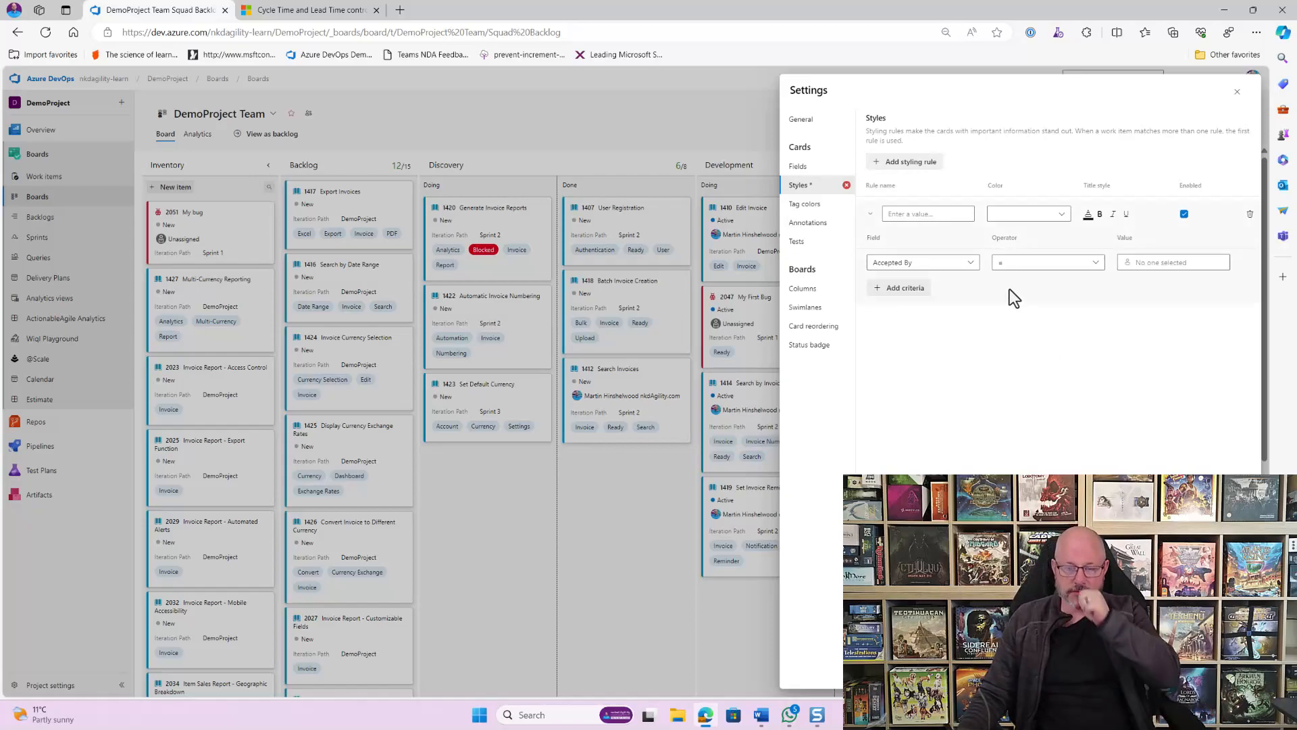
left_click(933, 215)
type("tes")
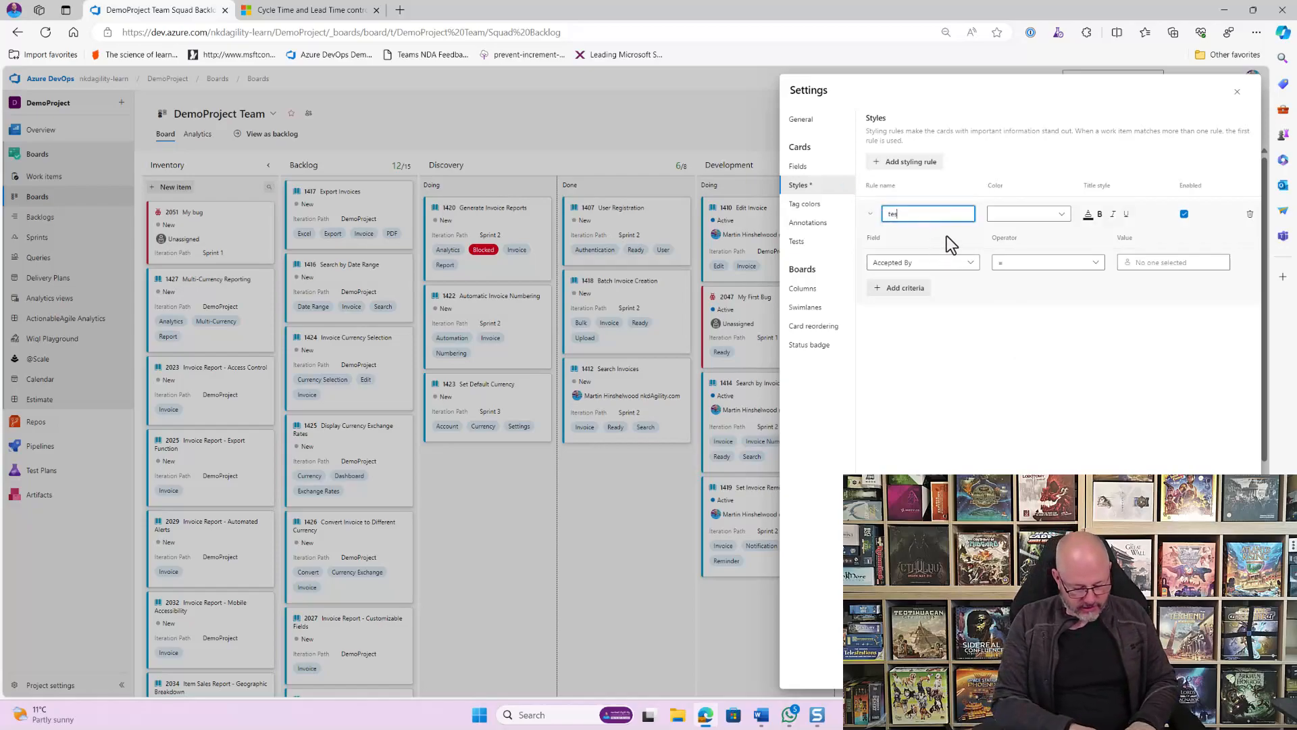
type("t Rule")
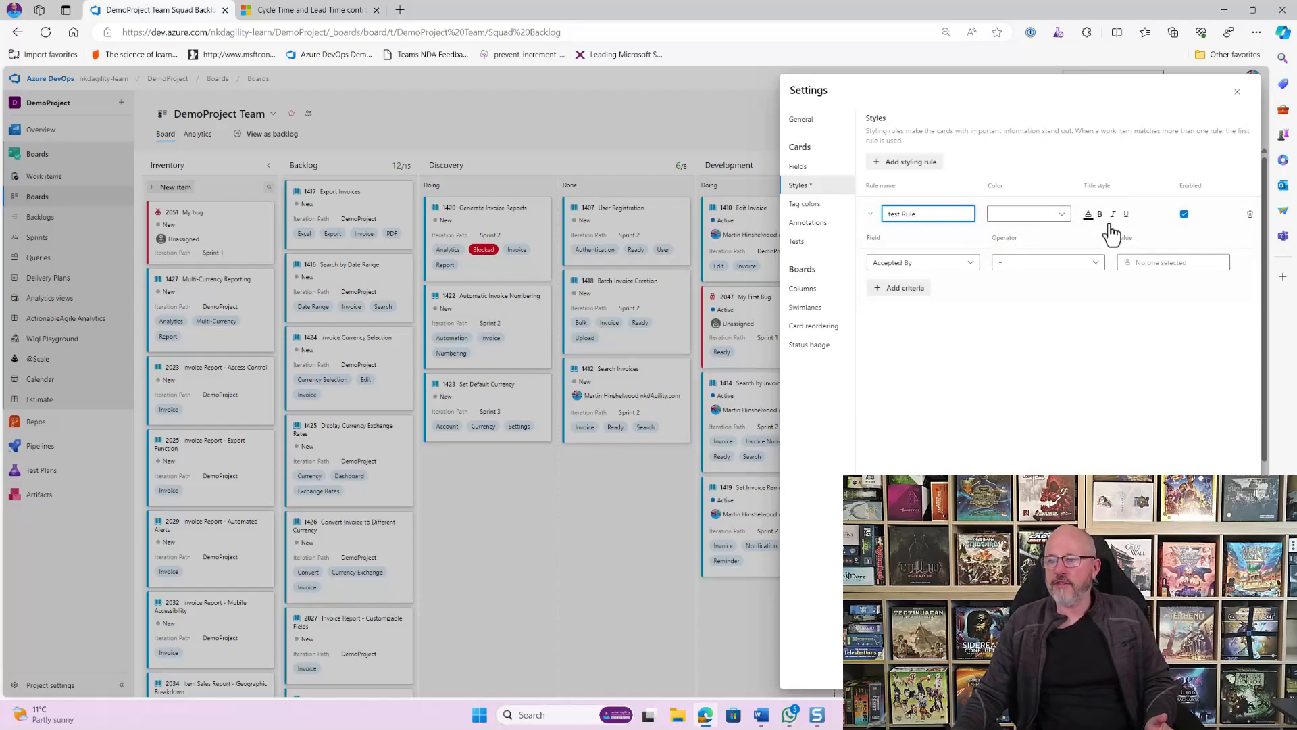
left_click(1060, 214)
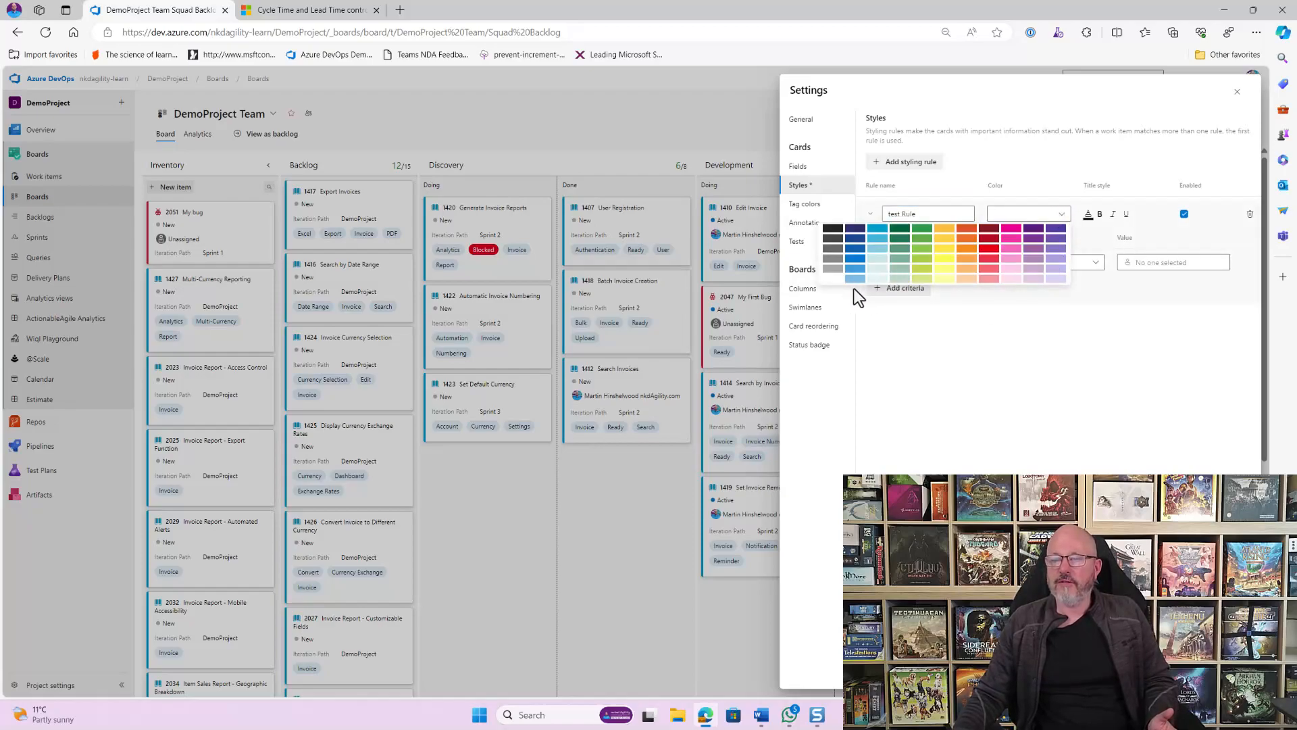
left_click(878, 278)
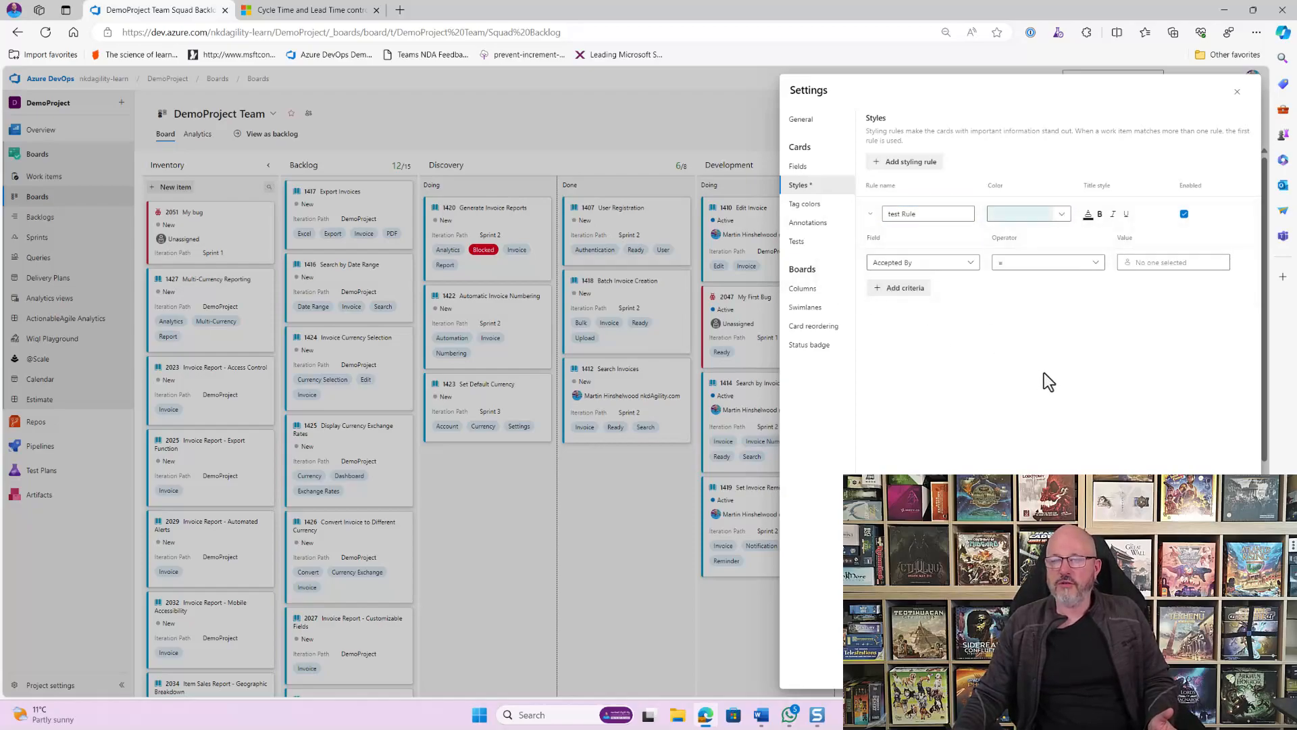
left_click(945, 262)
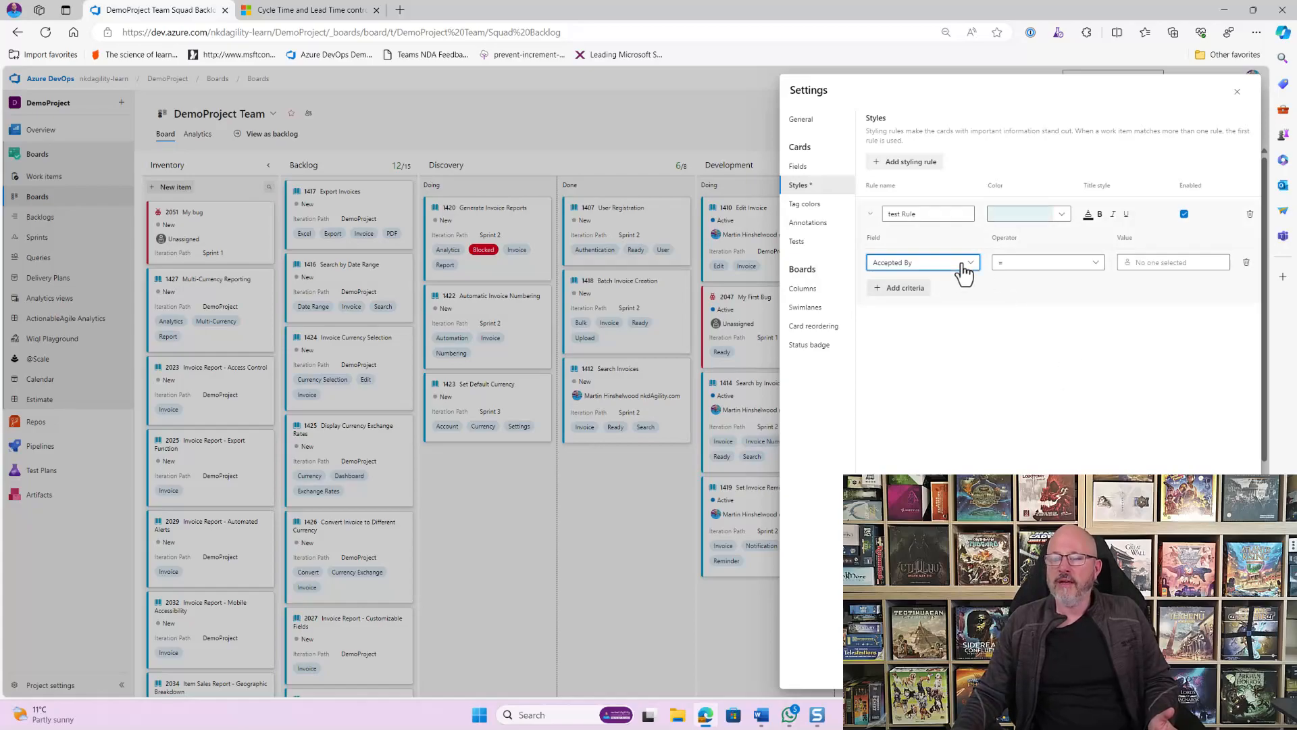
type("chang")
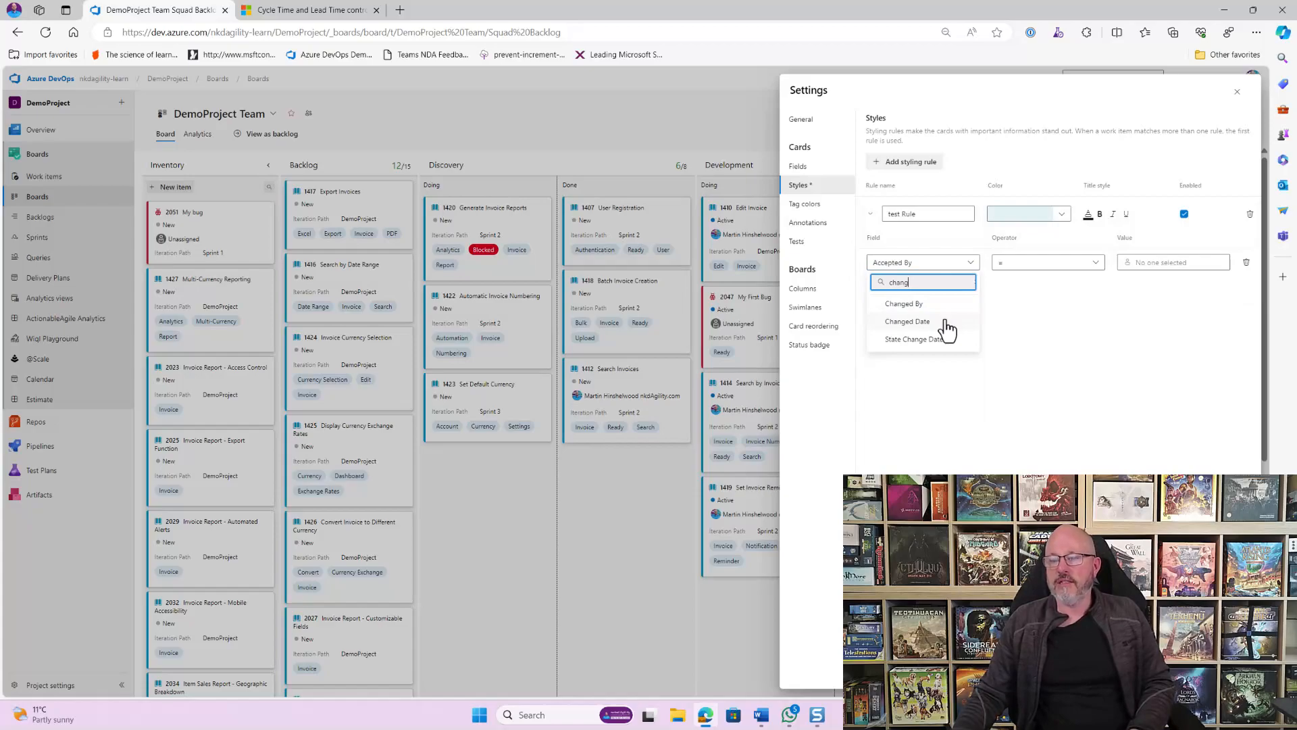
left_click(947, 322)
left_click(1096, 273)
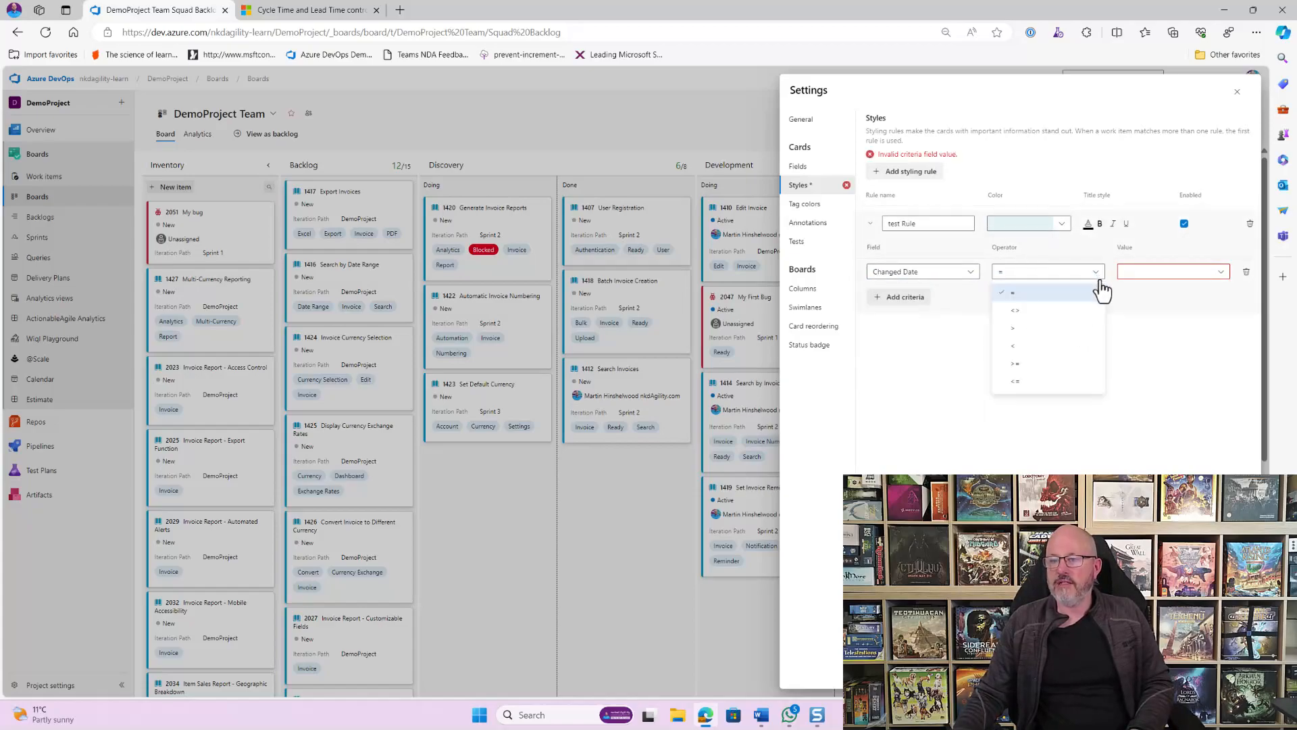
left_click(1058, 329)
left_click(1223, 275)
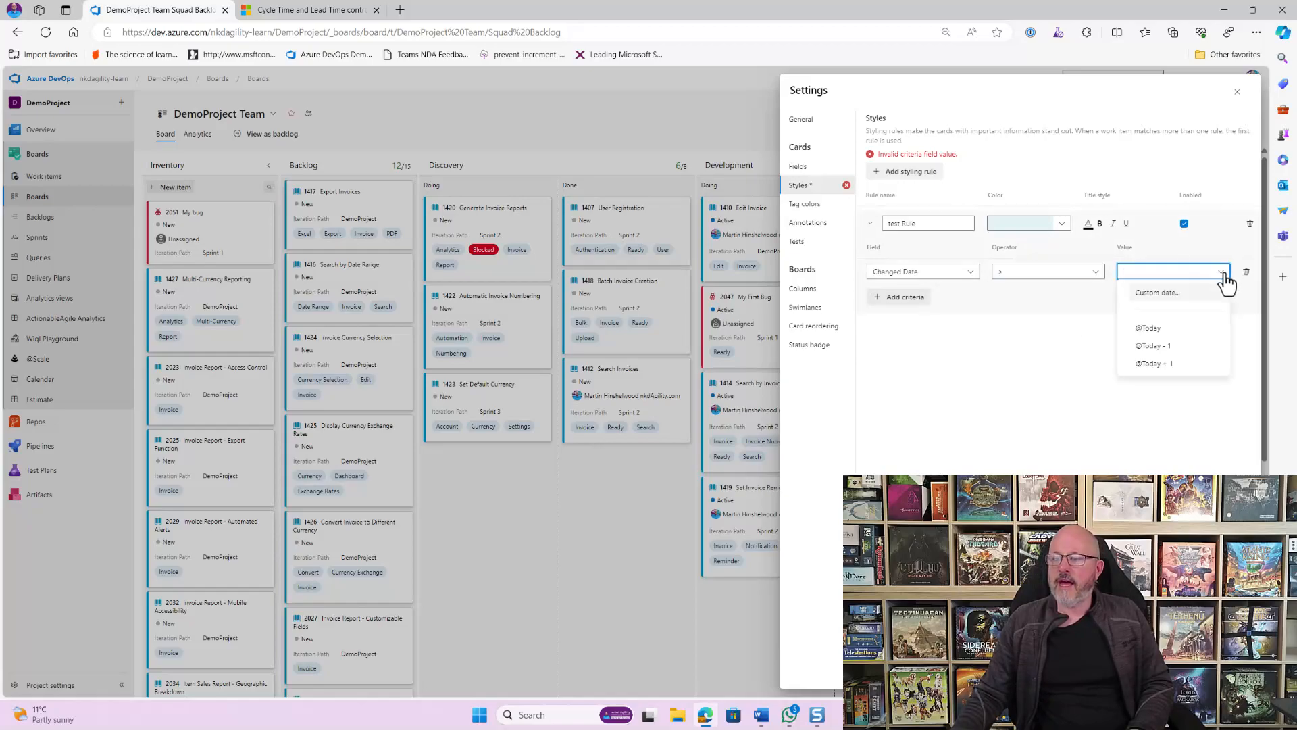
left_click(1190, 347)
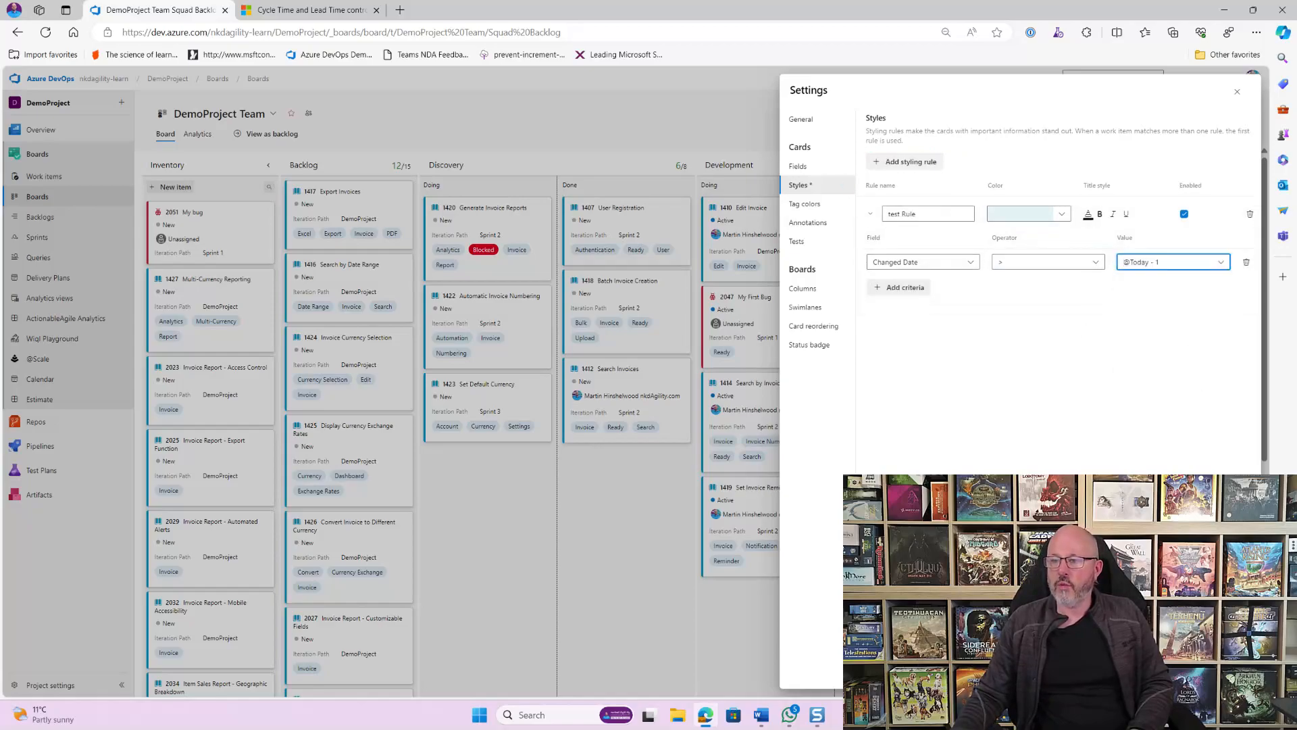
Step: Save the styling rule and move the Display Currency Exchange Rates card from Backlog into Discovery Doing
left_click(1045, 478)
left_click(1229, 670)
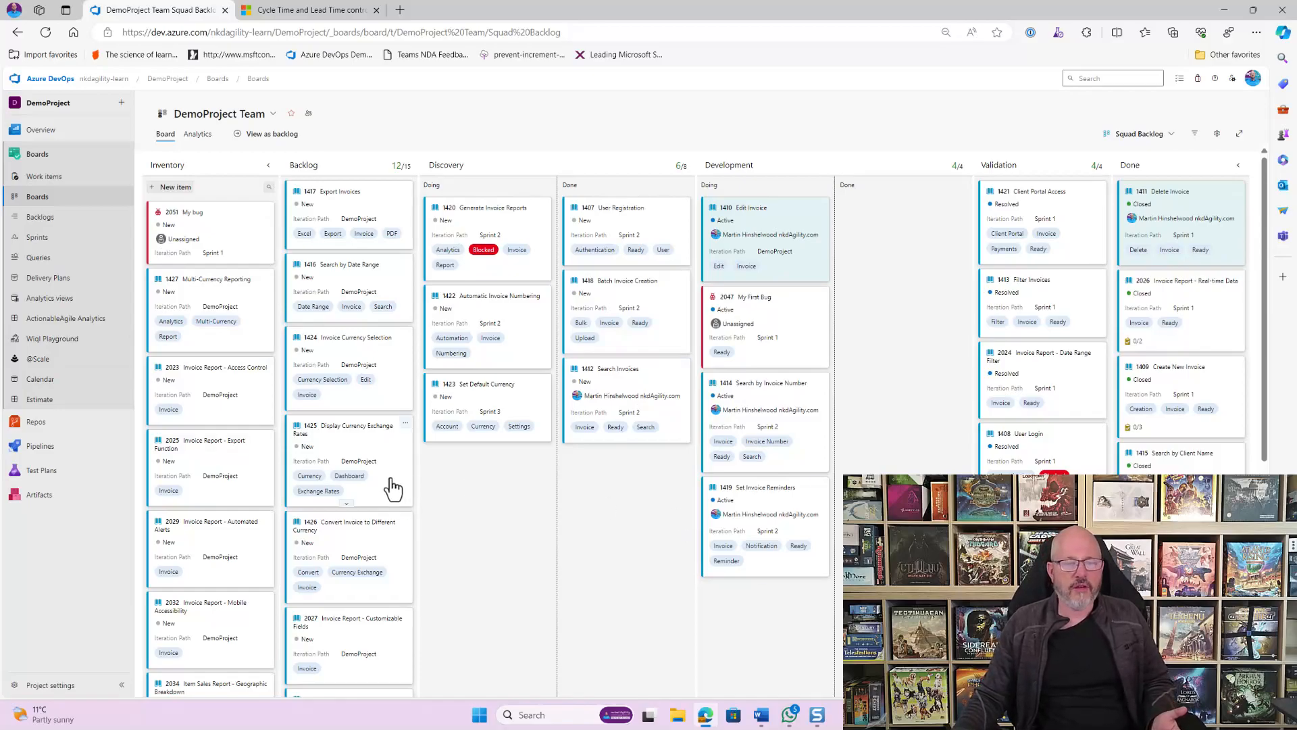
left_click_drag(391, 486, 503, 533)
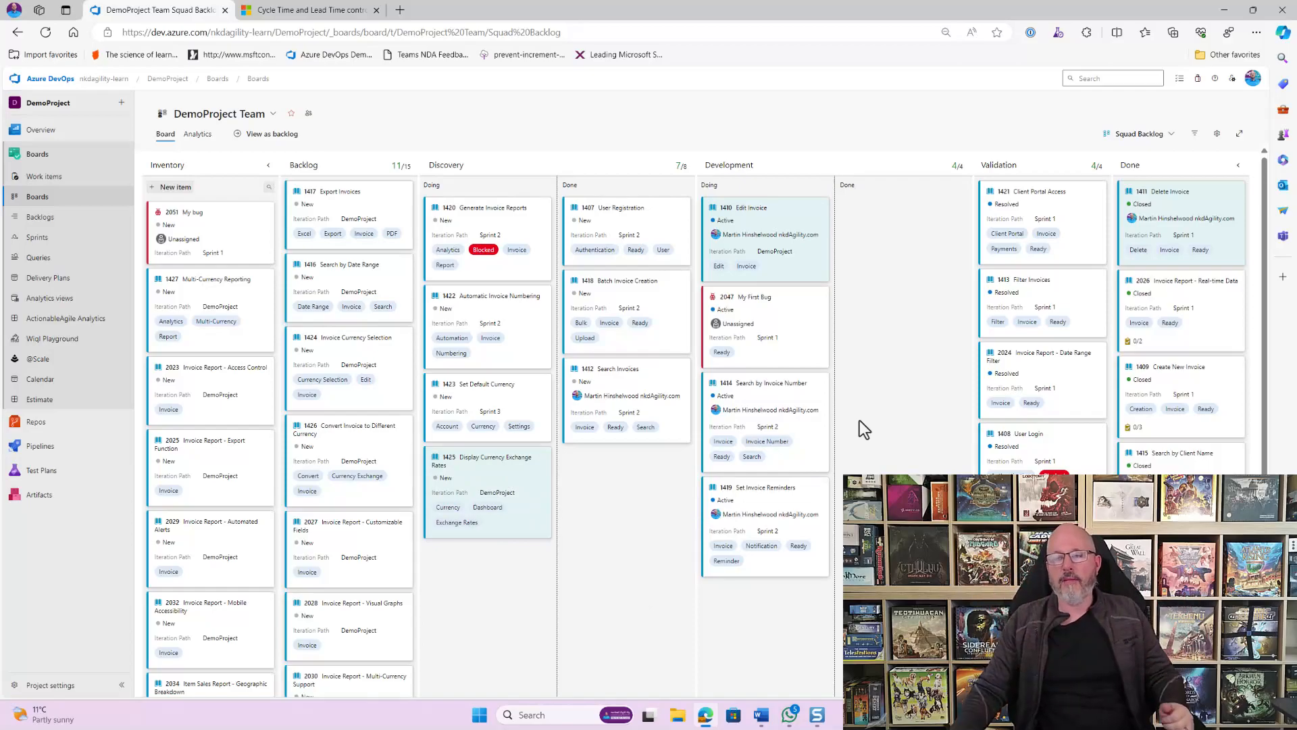
Step: Review the board's card settings for styles, tag colours and annotations
left_click(1217, 134)
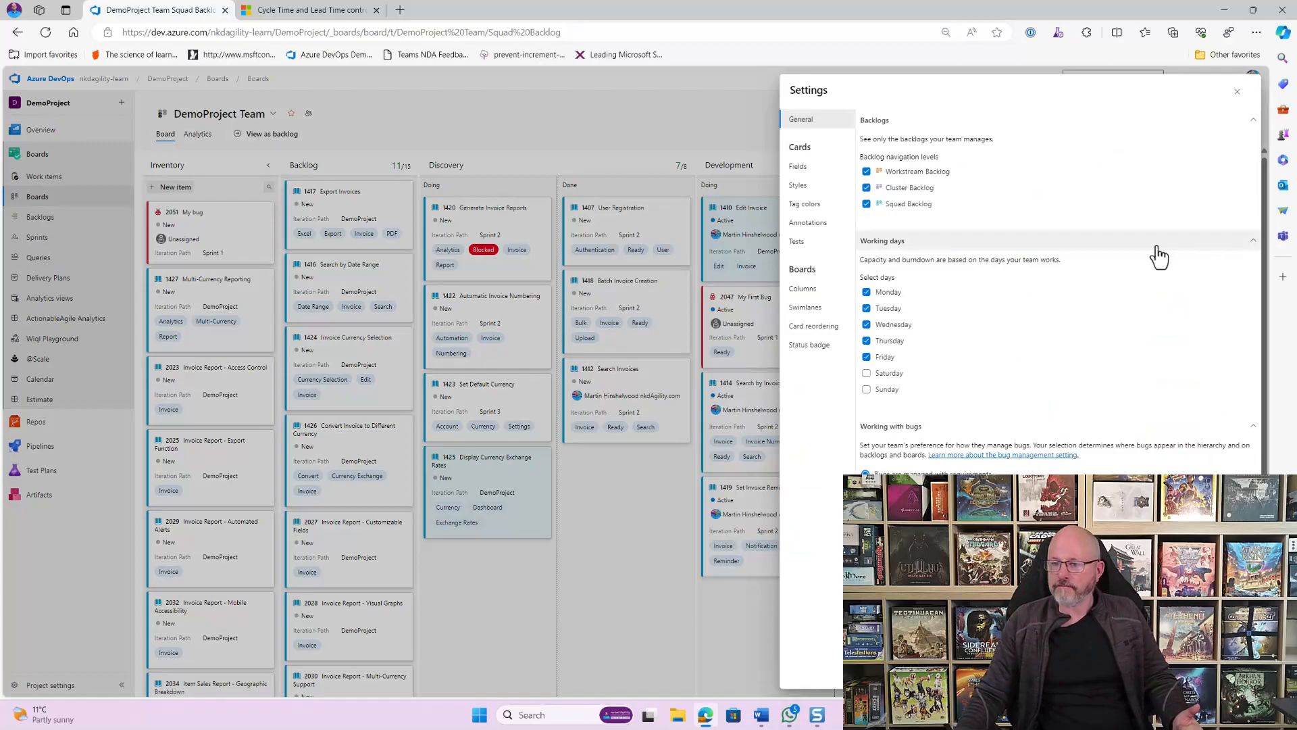
left_click(800, 186)
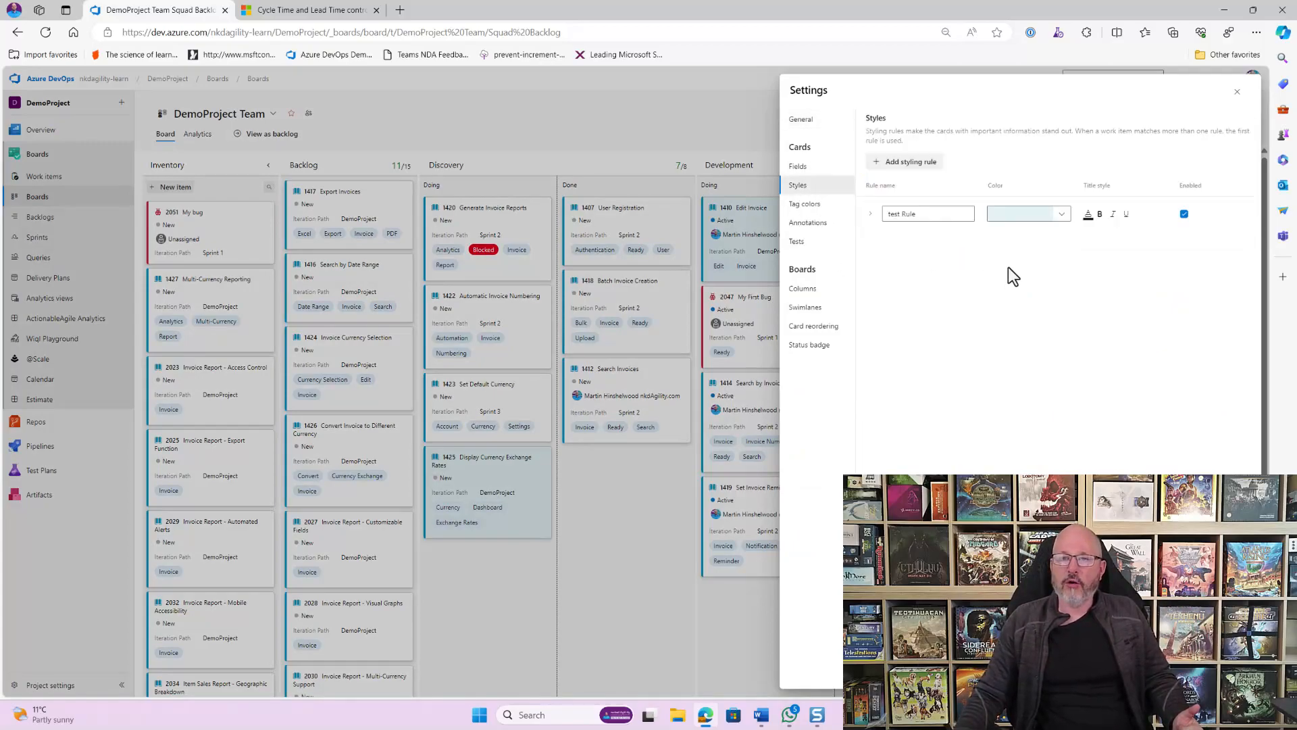
left_click(822, 205)
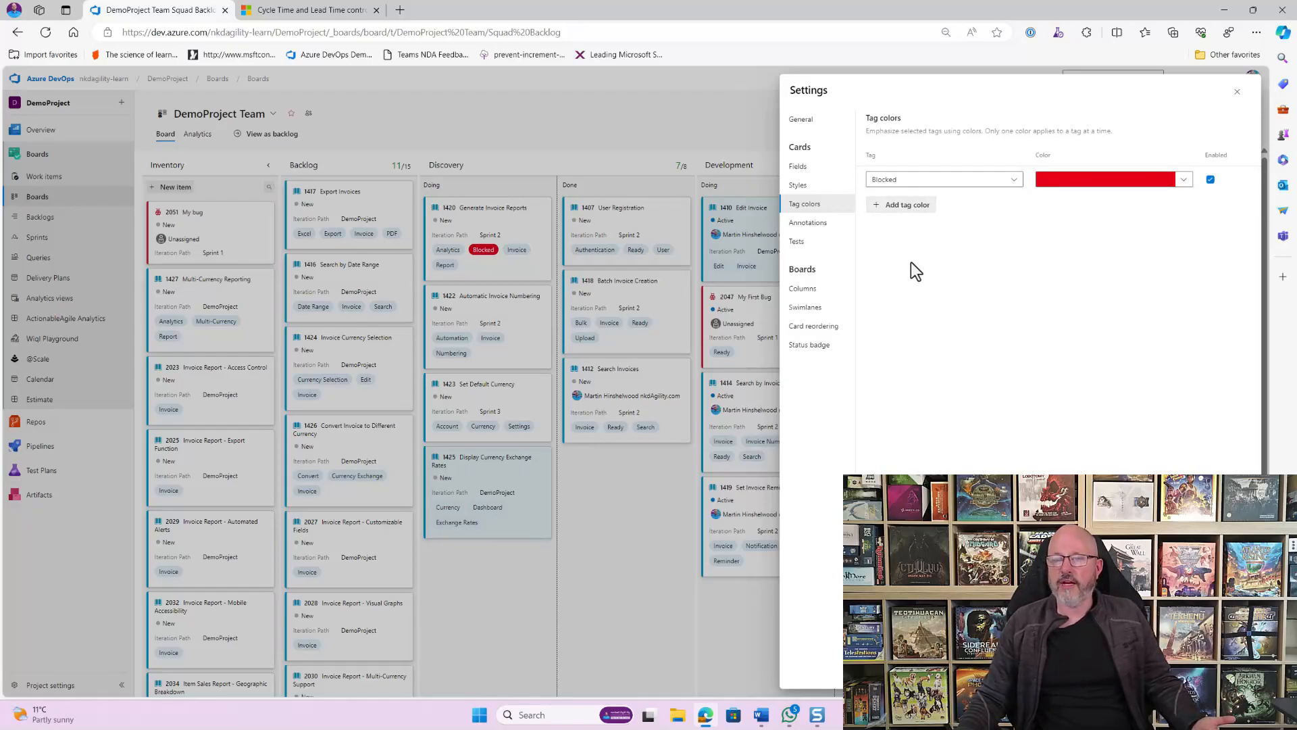
left_click(810, 227)
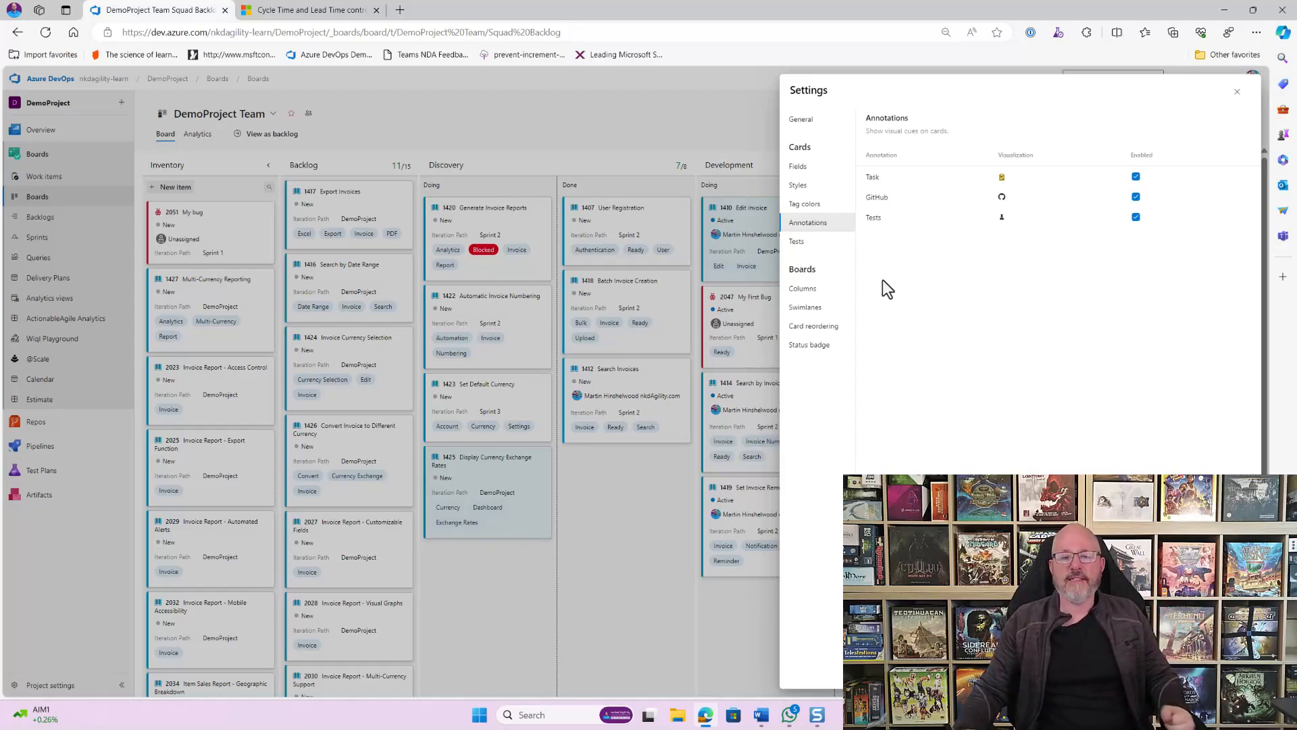
Step: Examine the work item state mappings of the Inventory and Done columns in the board settings
left_click(824, 290)
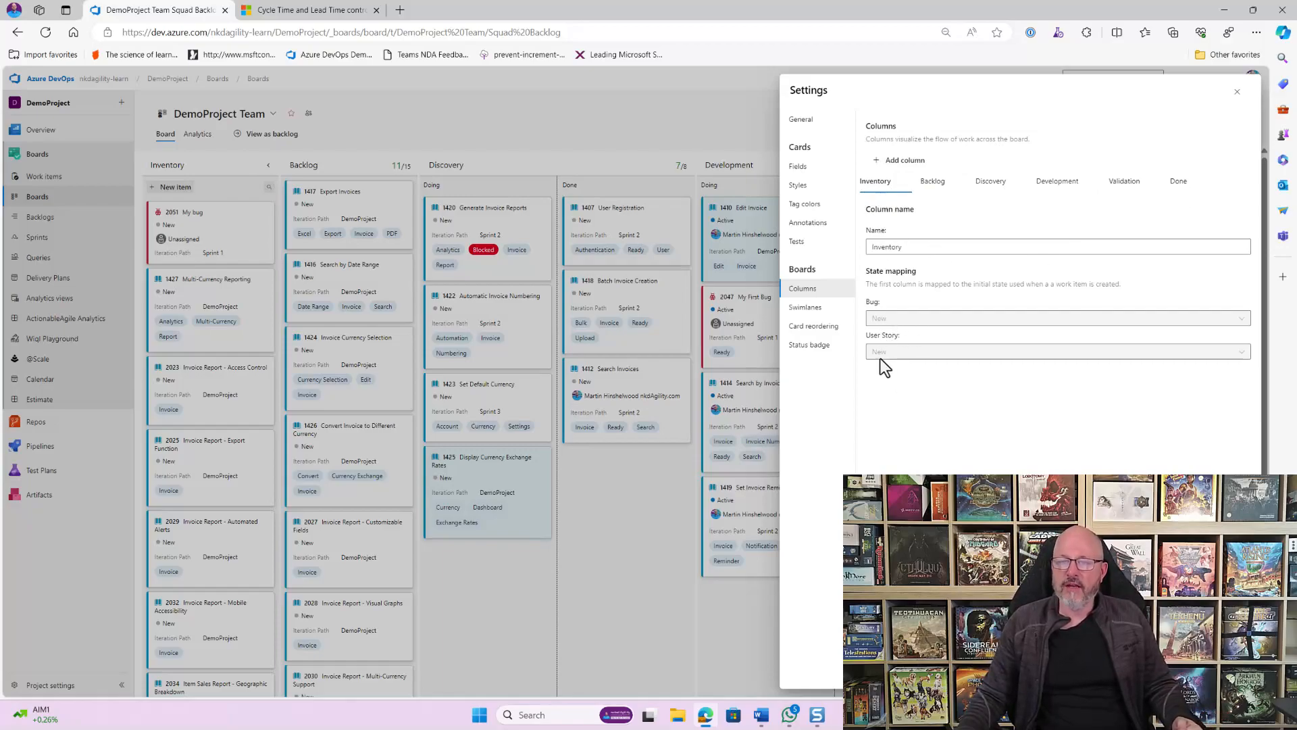
left_click(1184, 184)
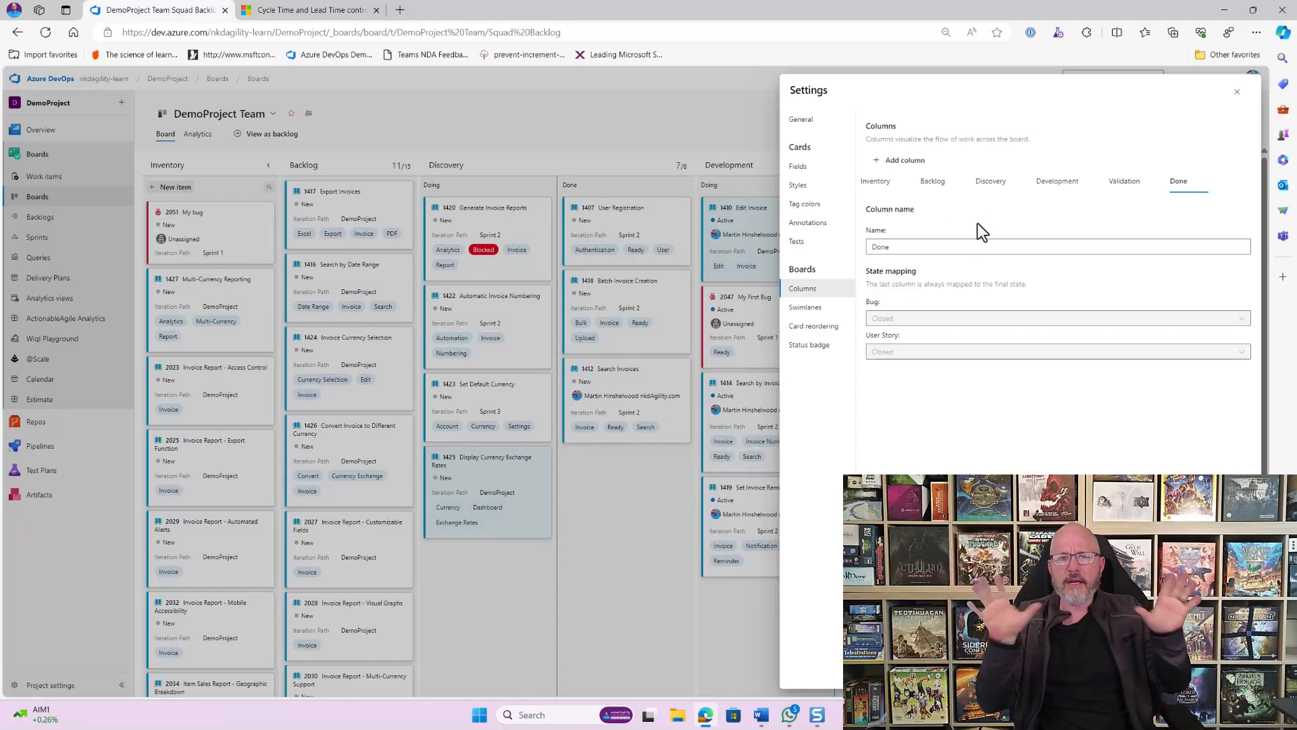
mouse_move(949, 190)
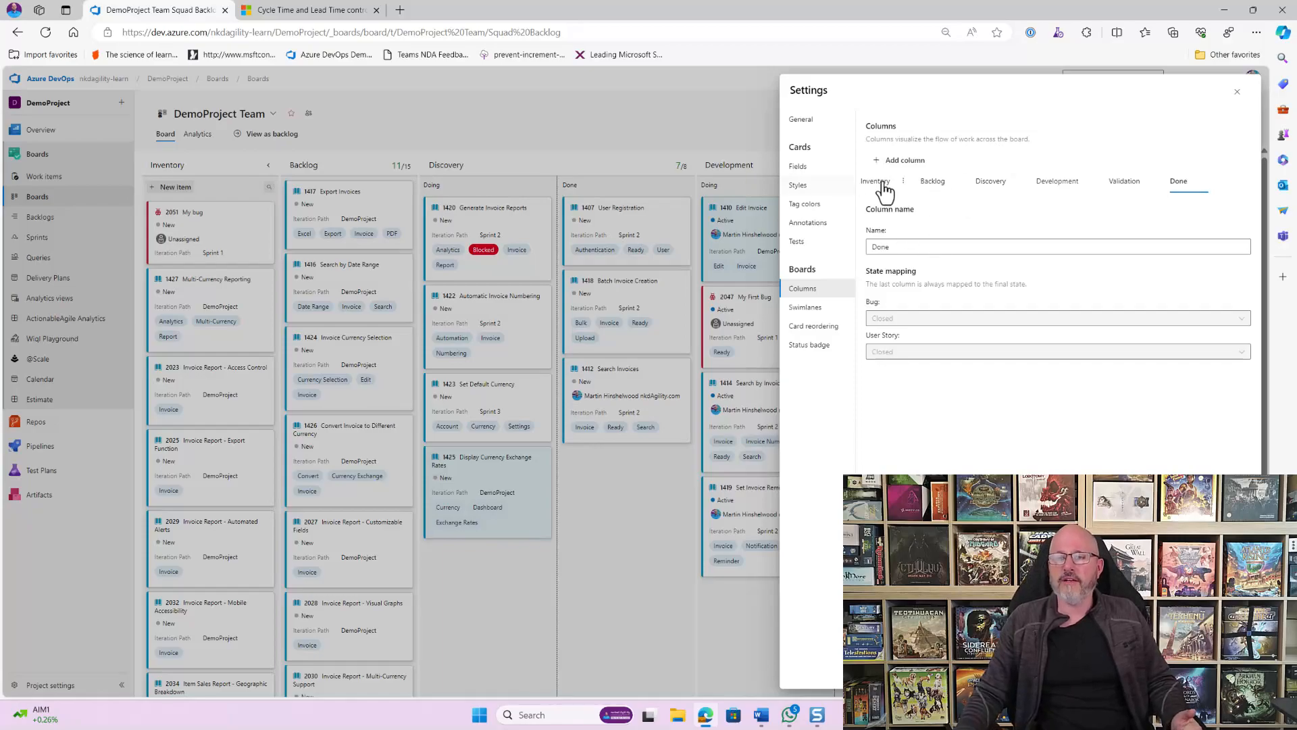
Step: Add a definition of done to the Backlog column, save the settings, and view it from the column header
left_click(933, 186)
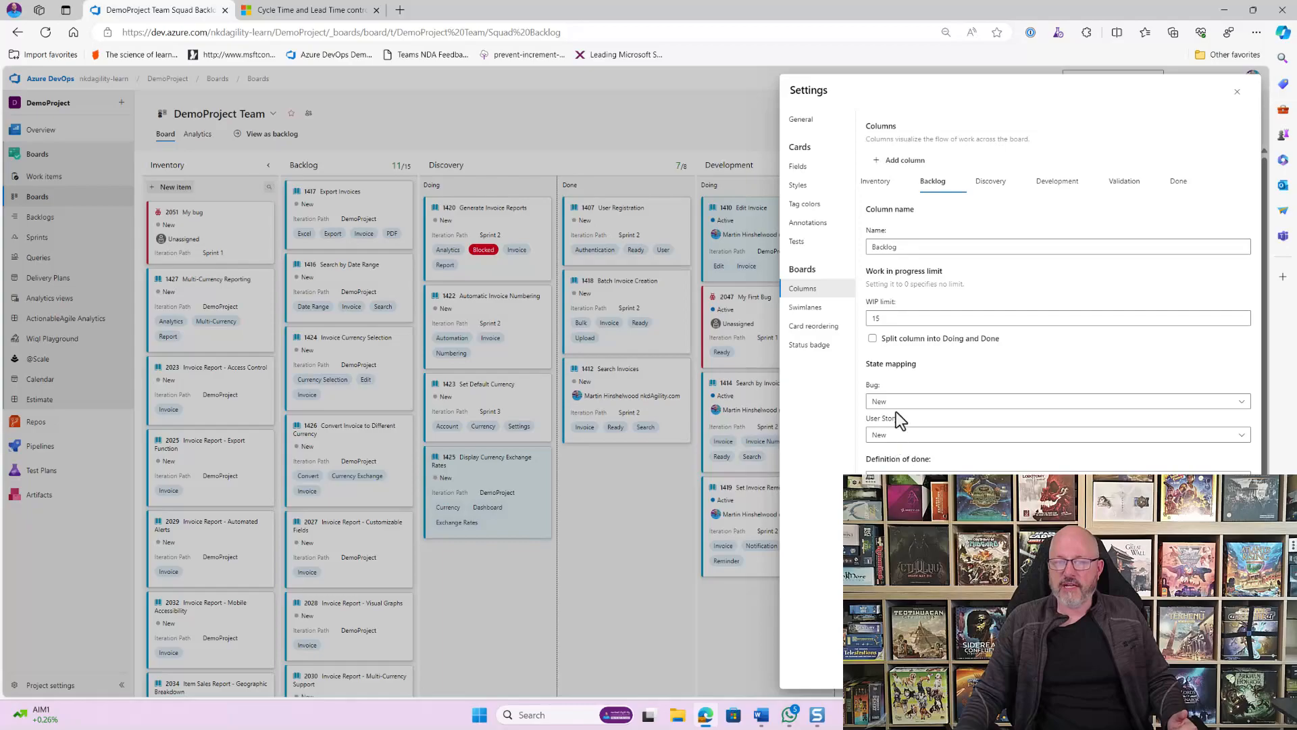
double_click(878, 318)
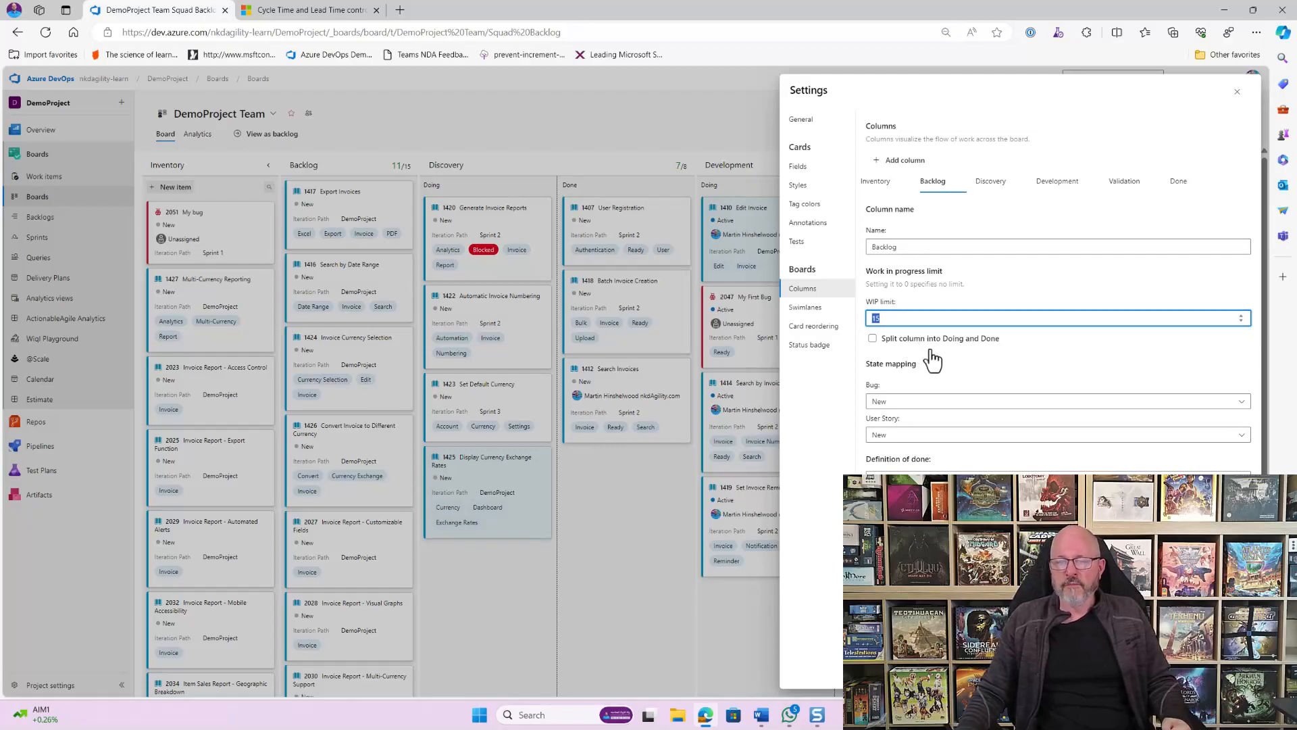
left_click_drag(932, 461, 867, 461)
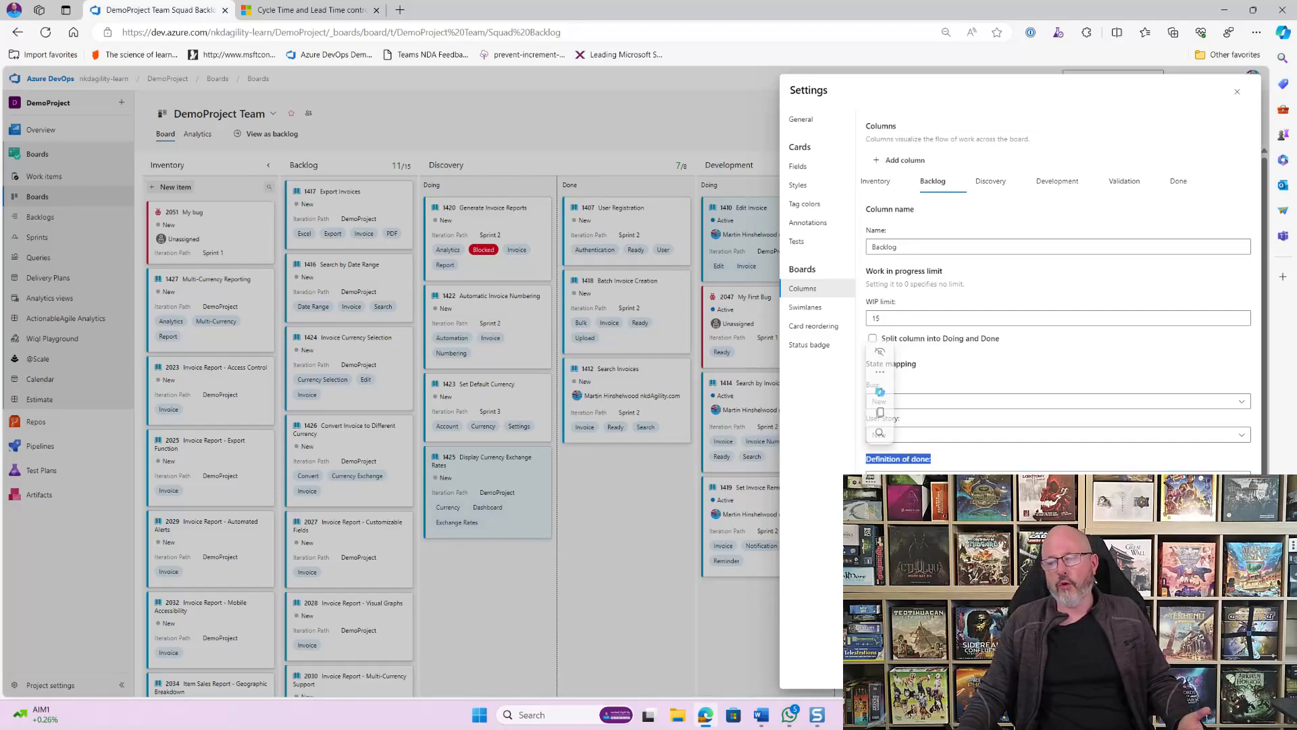
left_click(980, 500)
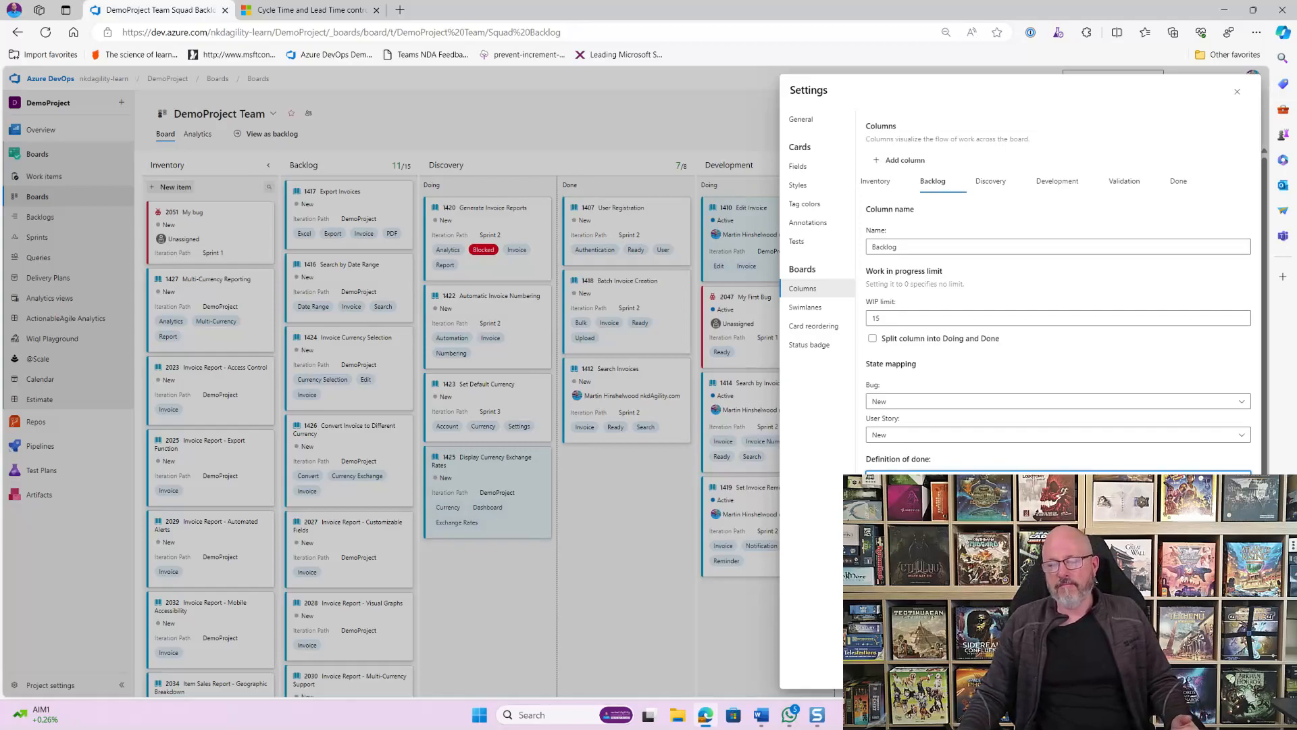
type("-")
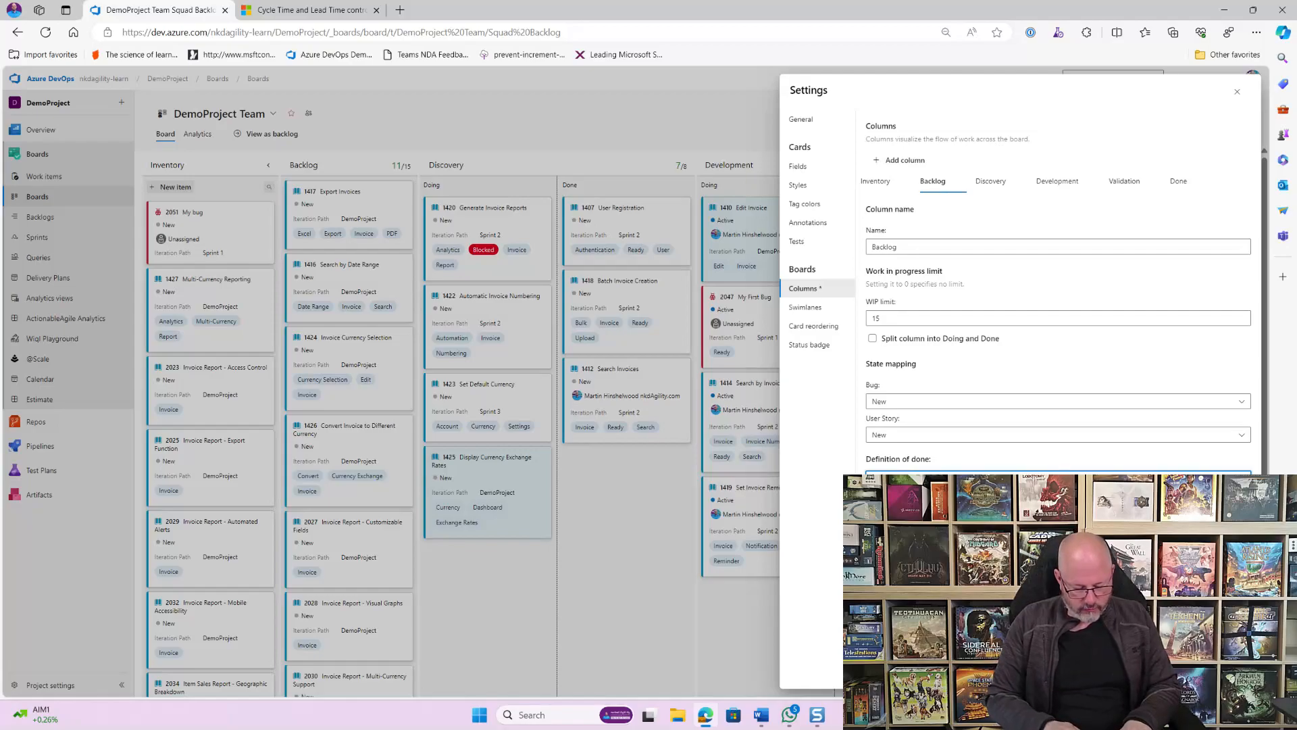
key("ctrl+v")
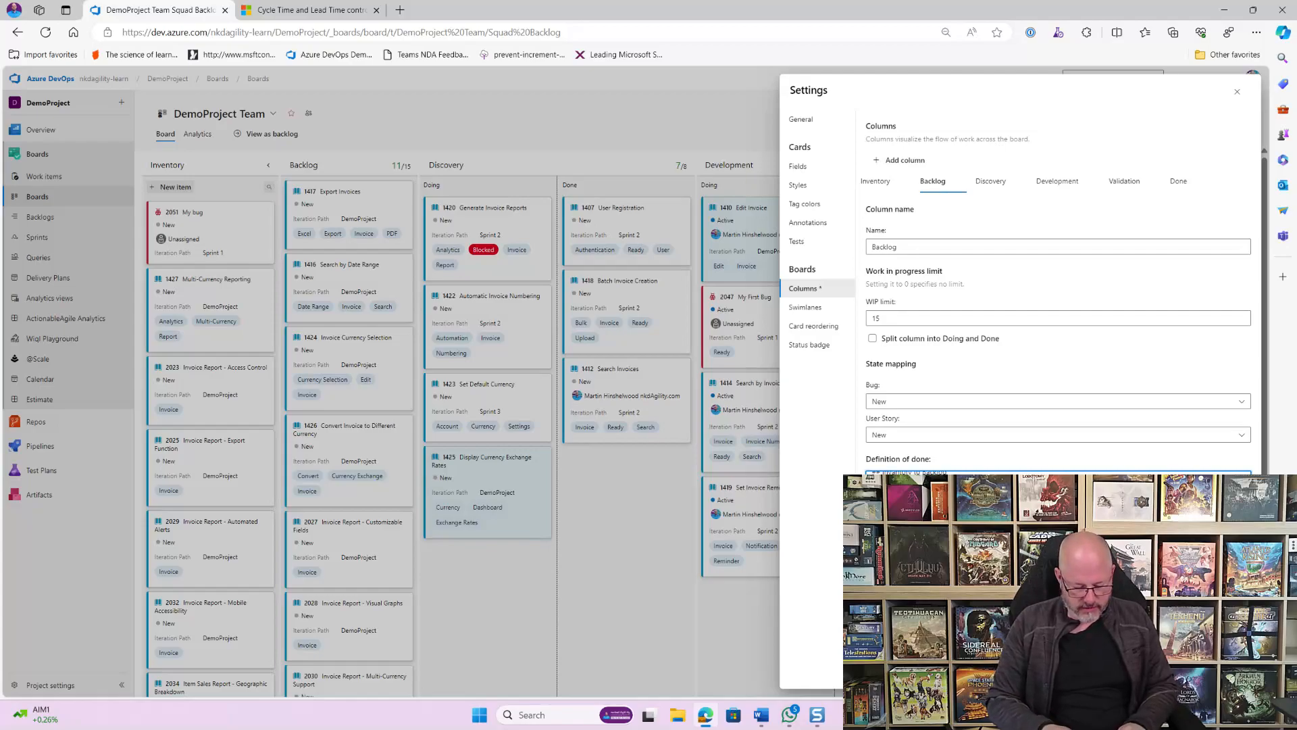
key("Return")
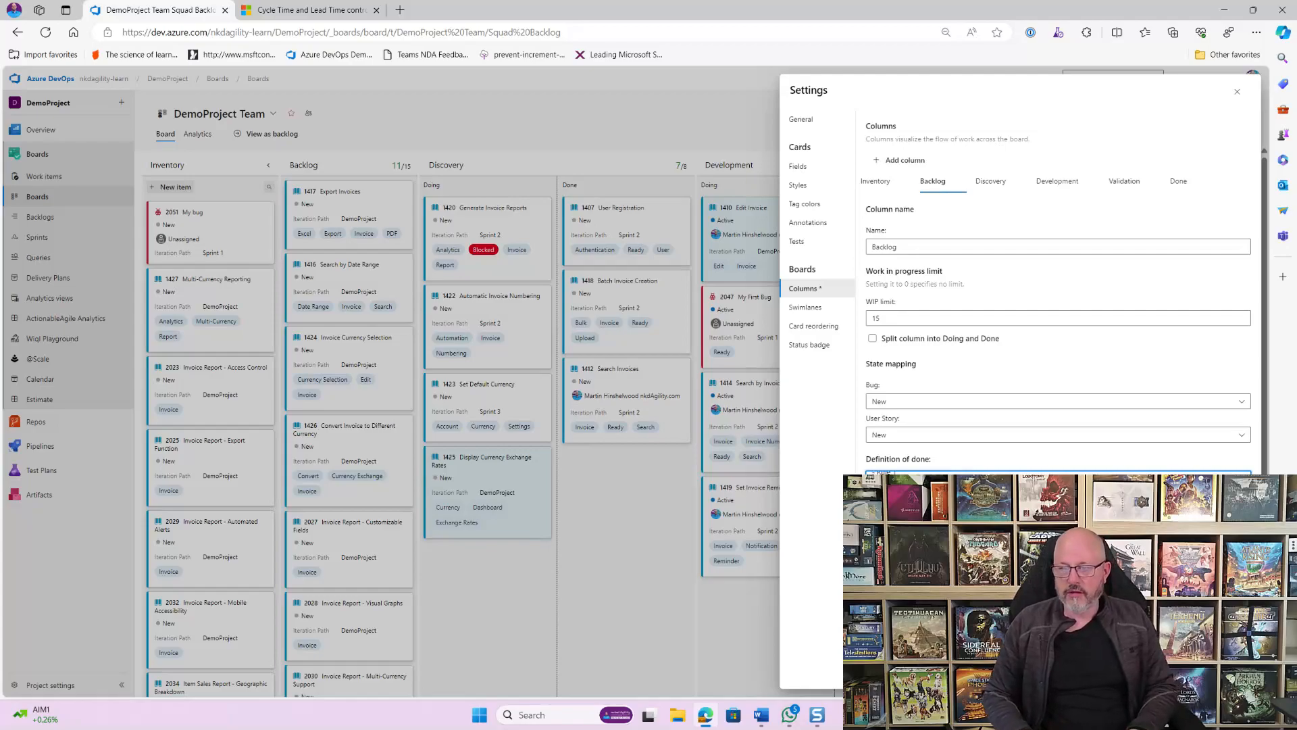
scroll(949, 473, "up", 2)
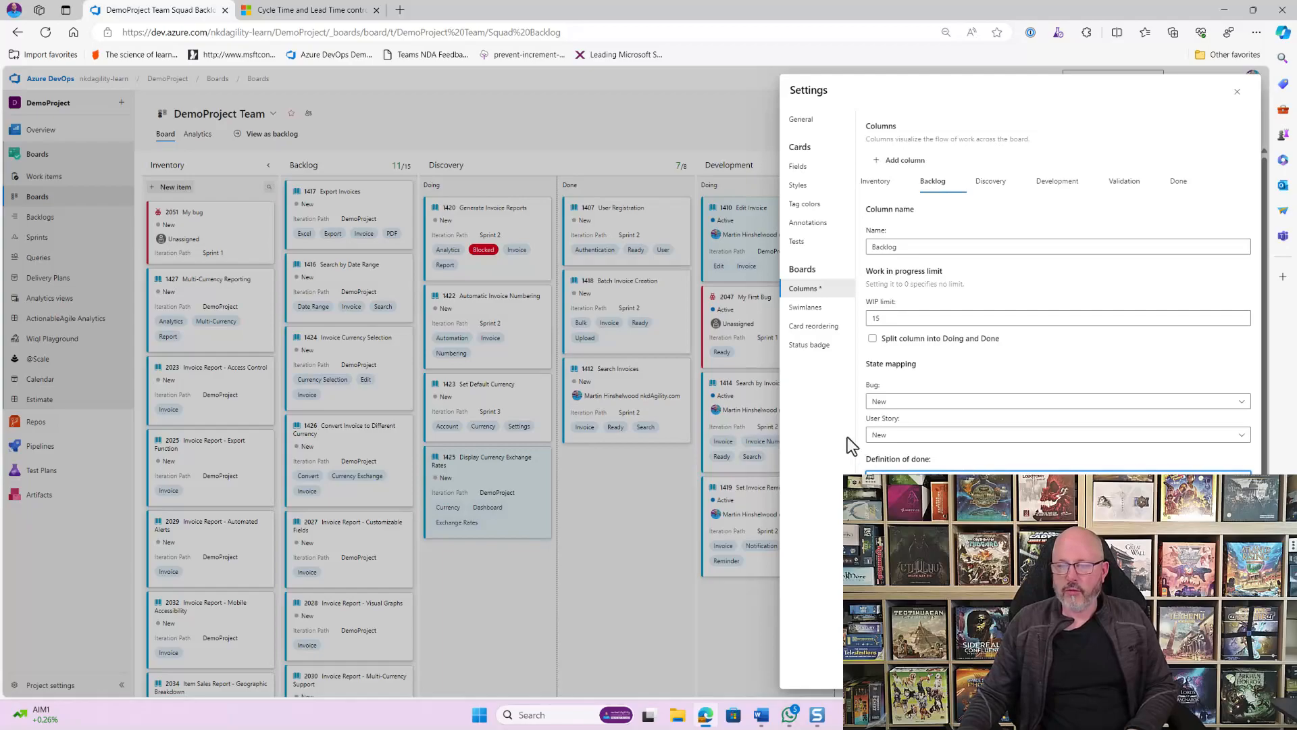
scroll(959, 493, "down", 2)
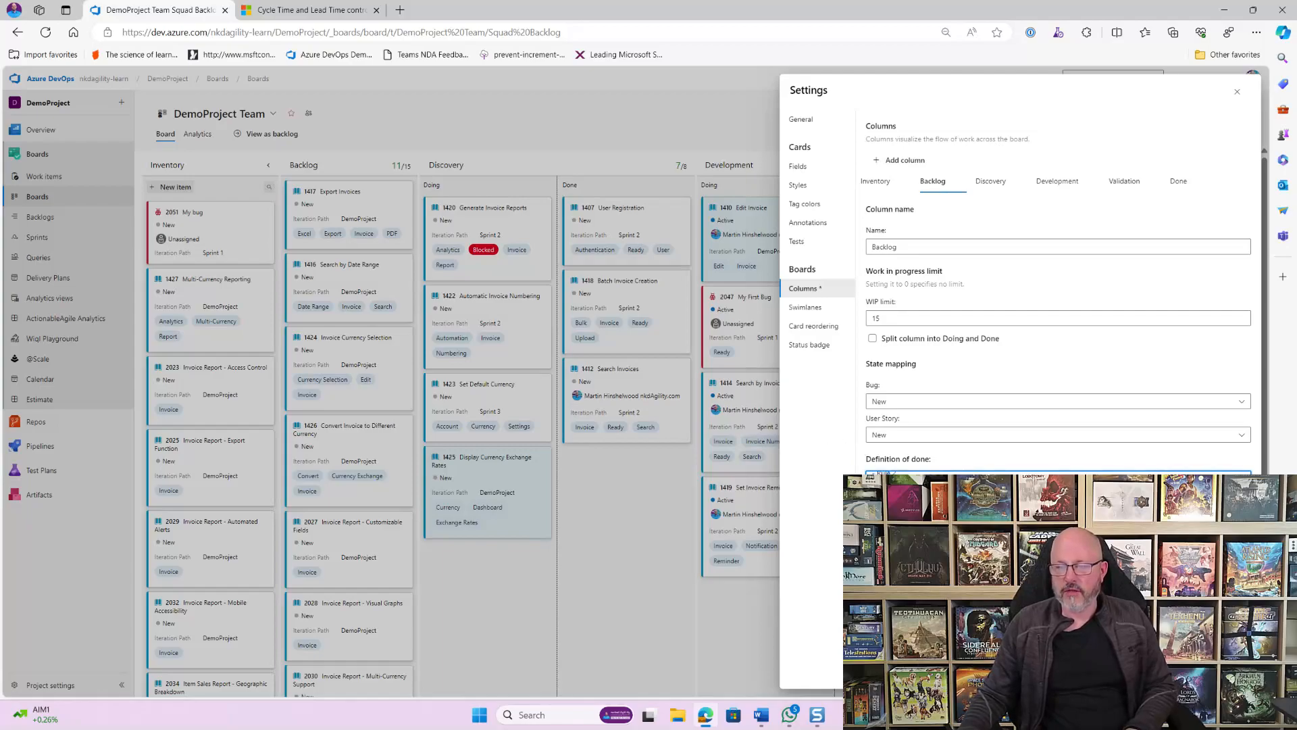
scroll(959, 493, "up", 2)
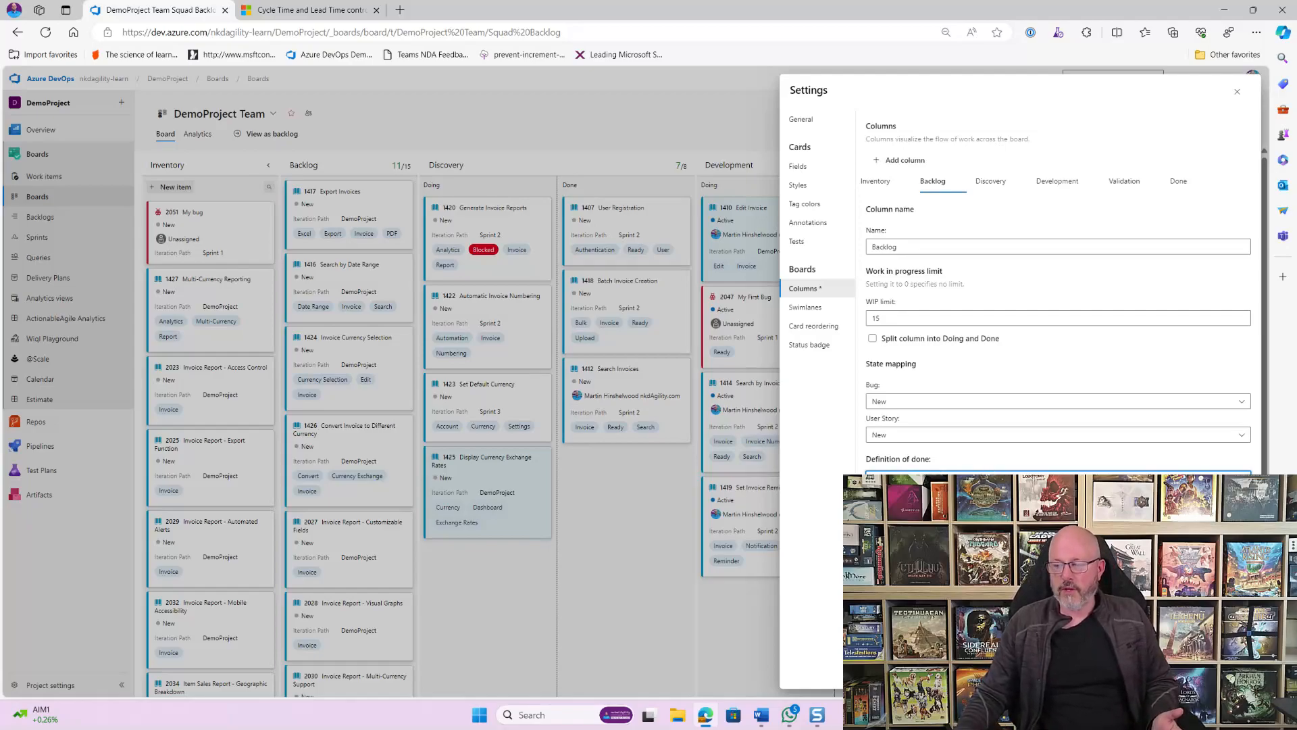
left_click(1233, 671)
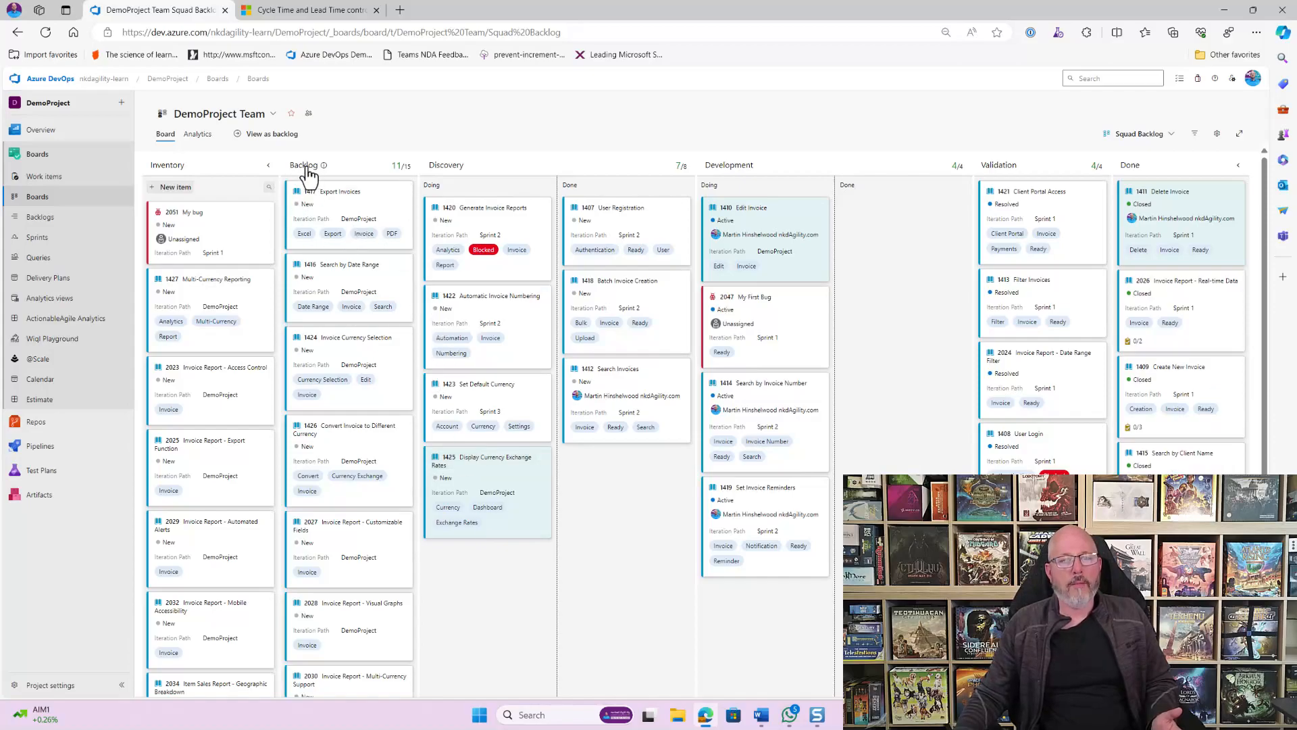
mouse_move(324, 166)
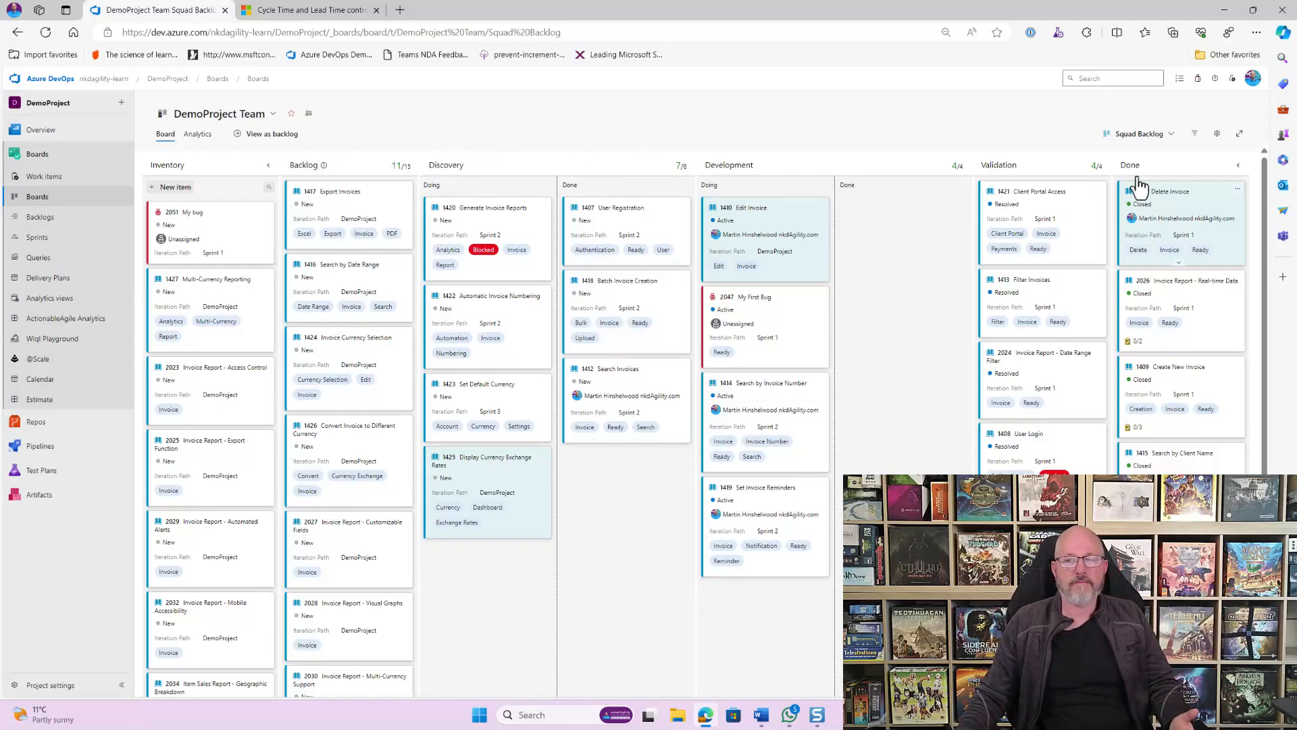
Step: Review the column settings for Backlog, Discovery, Development, Validation and Done, including WIP limits, Doing/Done splits and state mappings
left_click(1217, 133)
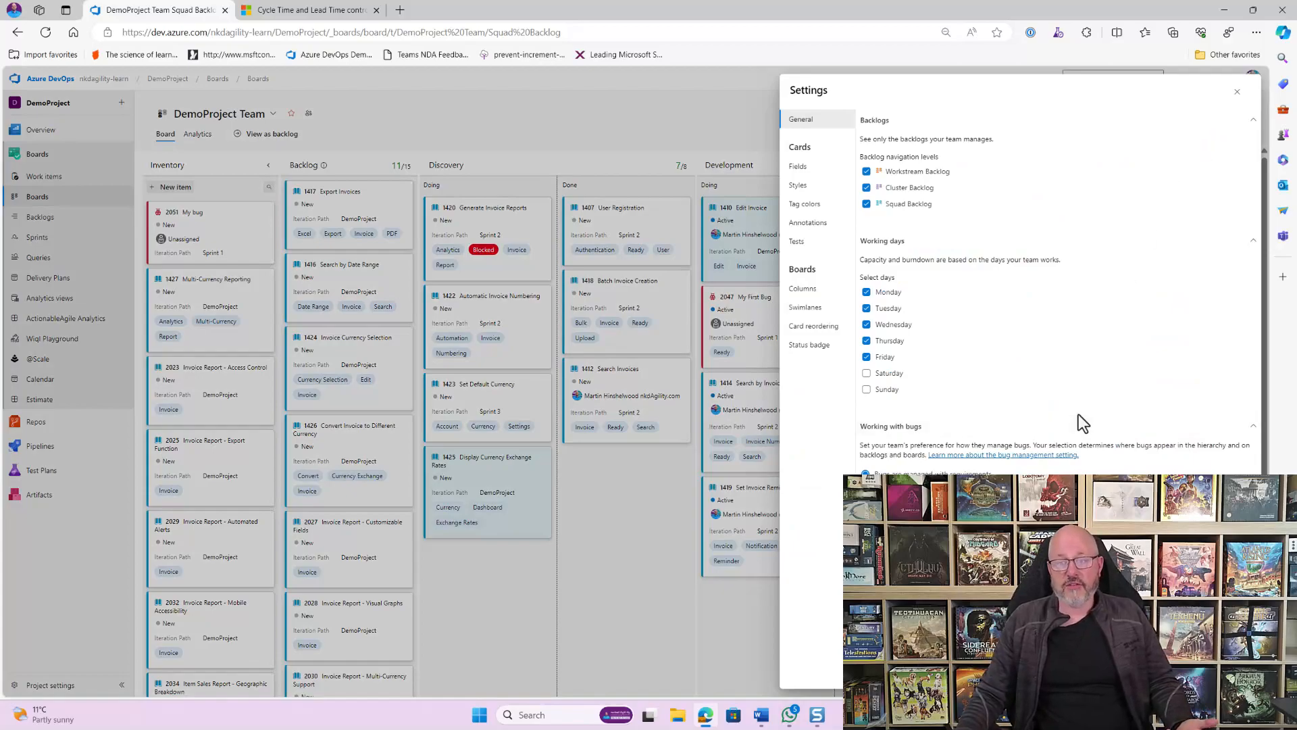
left_click(816, 289)
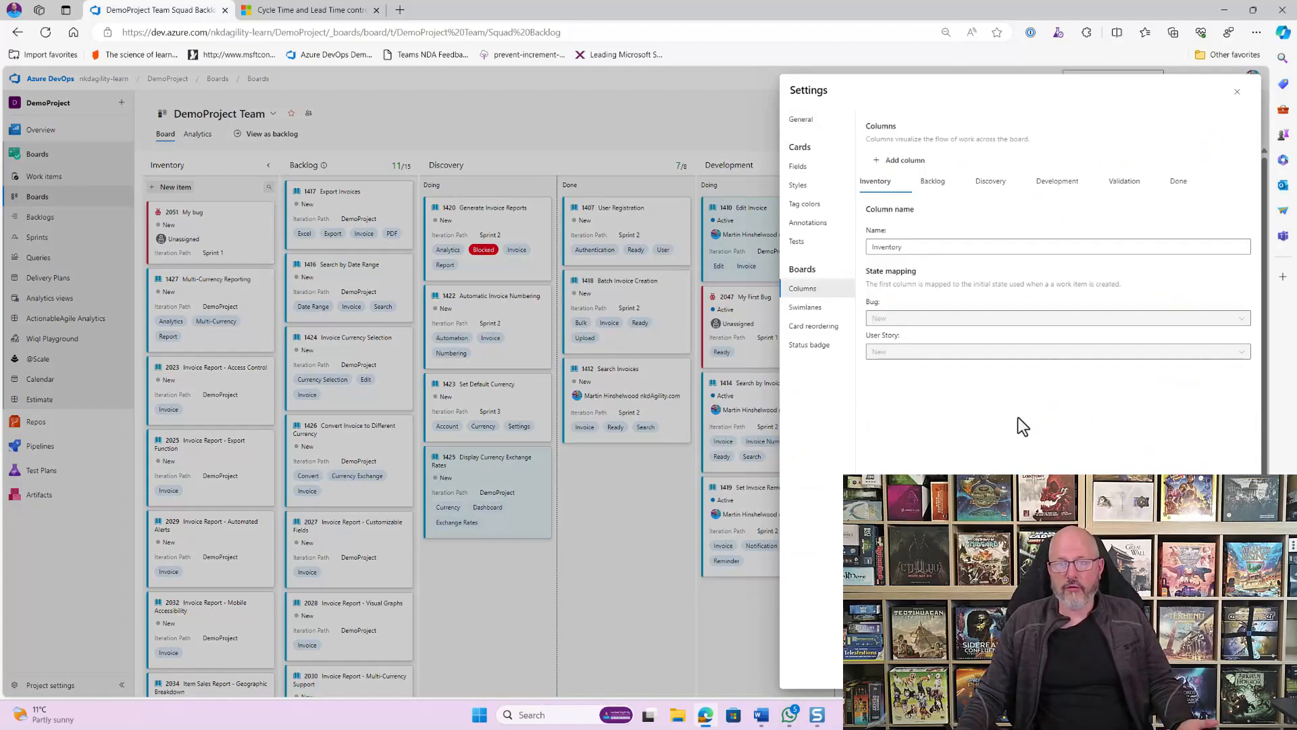
left_click(939, 185)
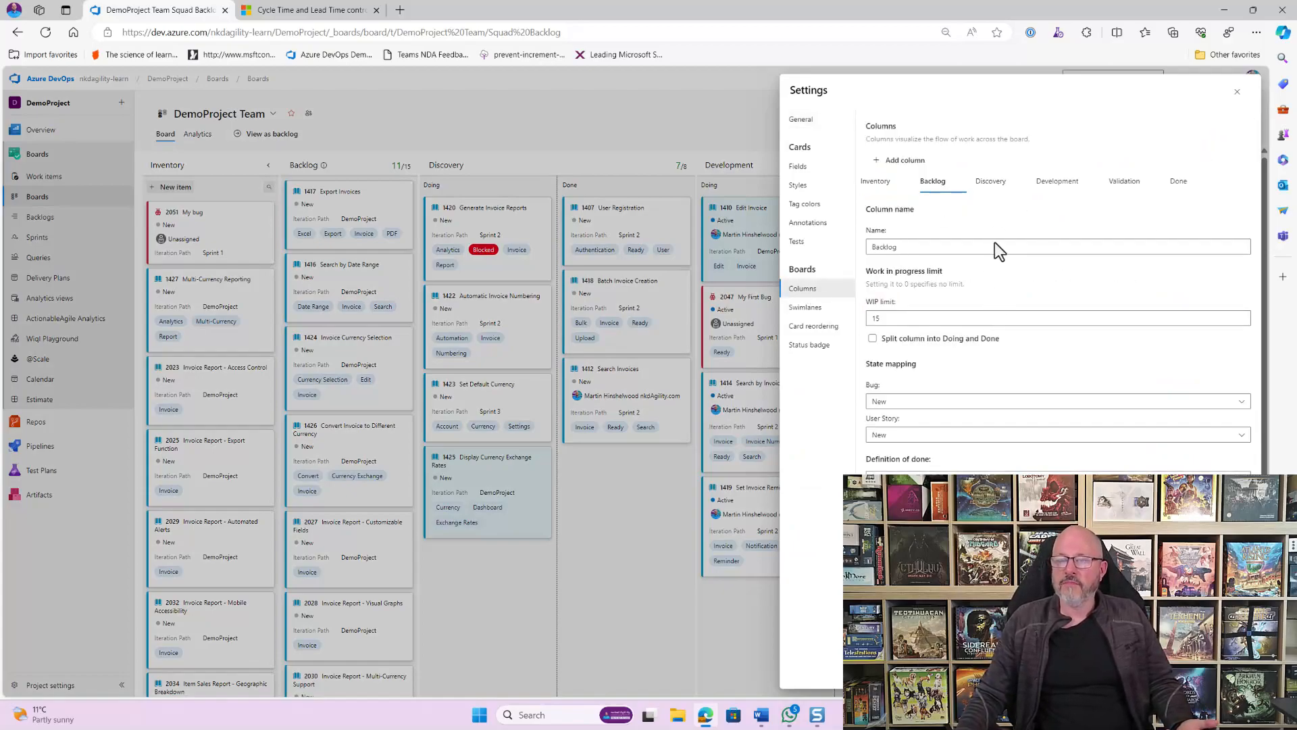
left_click(992, 187)
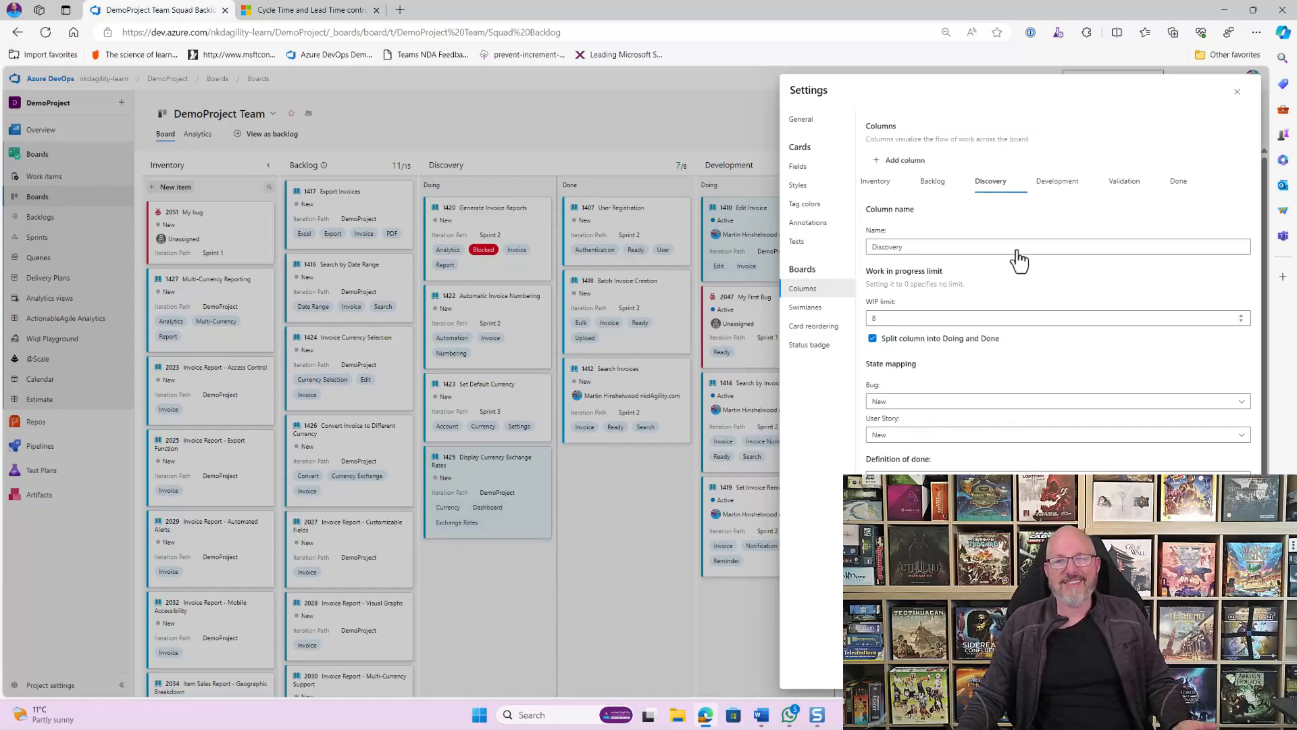
left_click(1063, 191)
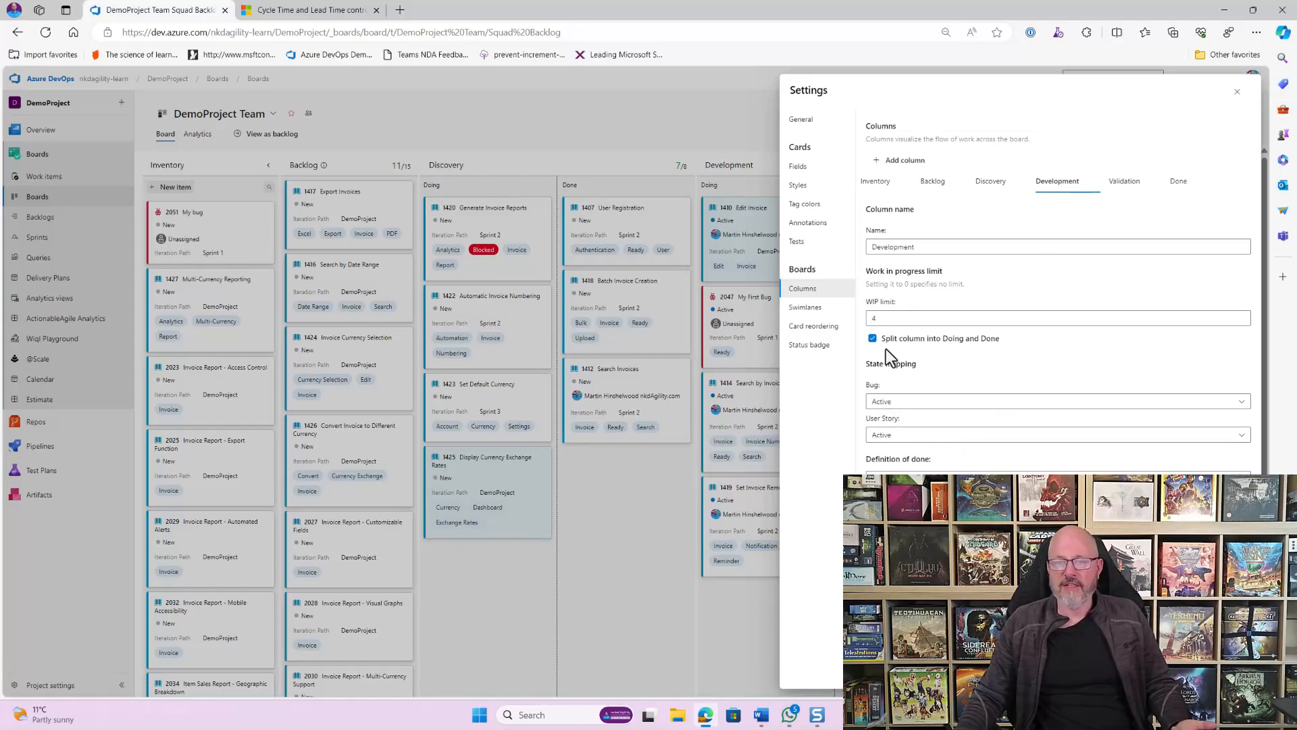
left_click(1124, 184)
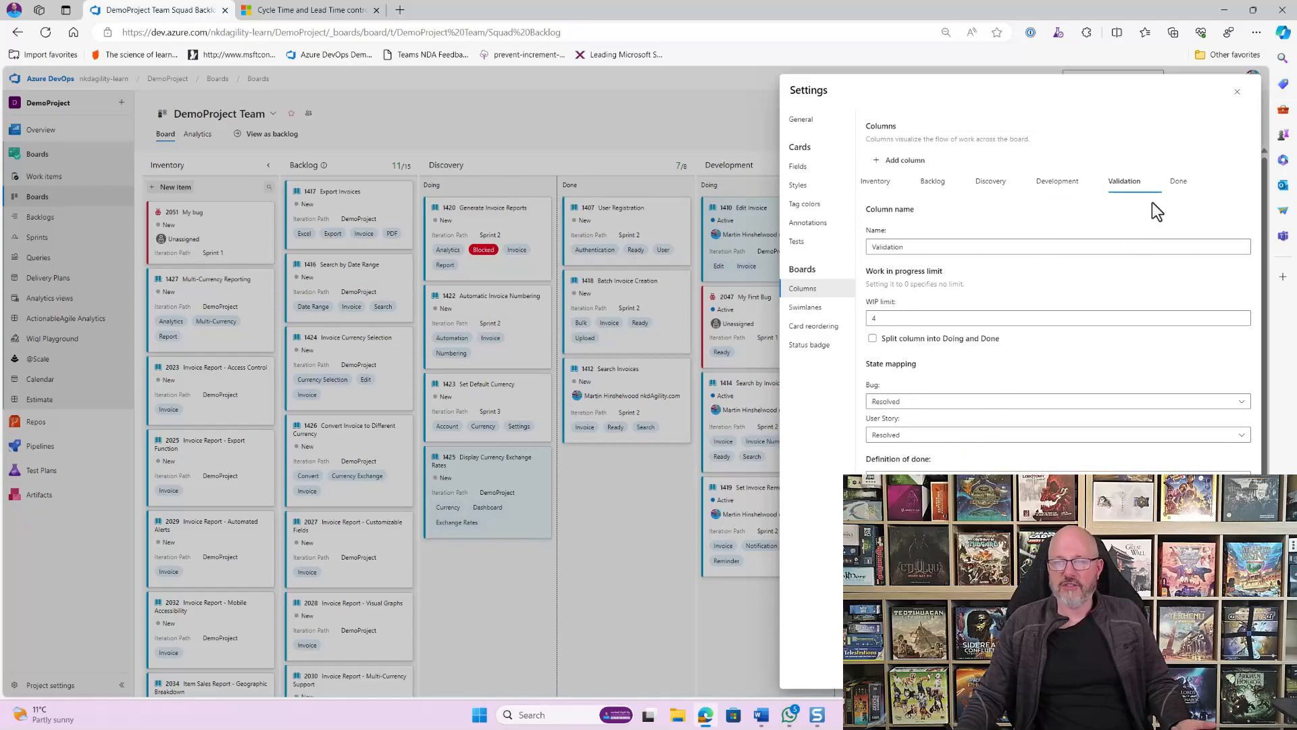
left_click(1179, 182)
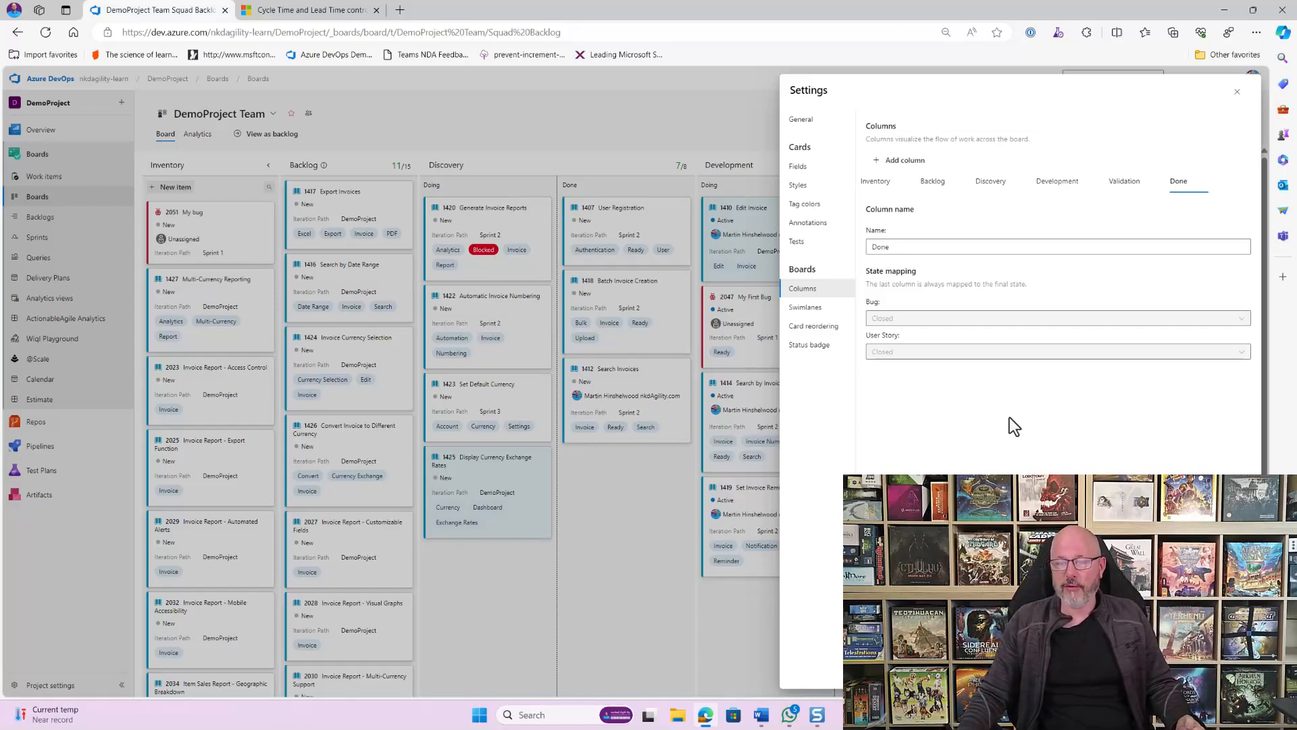
Step: Add a red swimlane named "Expadite" above the default lane and save the board settings
left_click(811, 307)
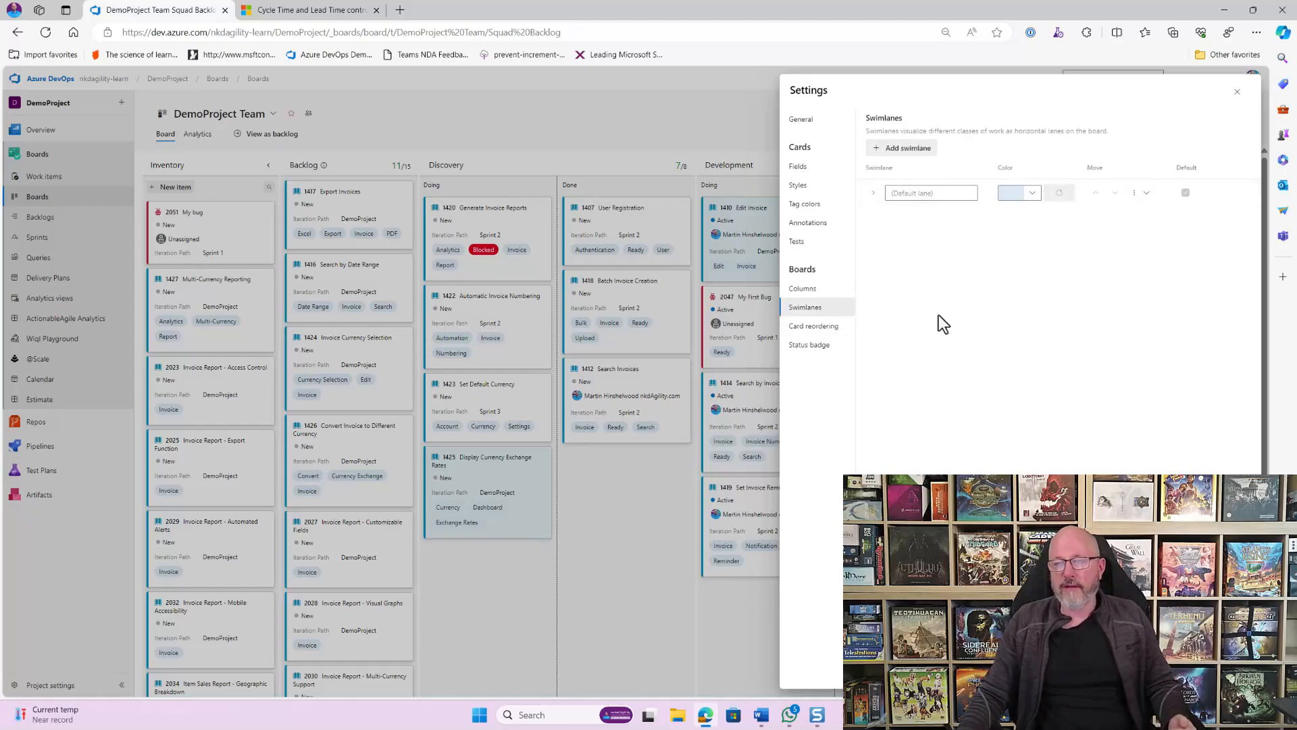
left_click(874, 194)
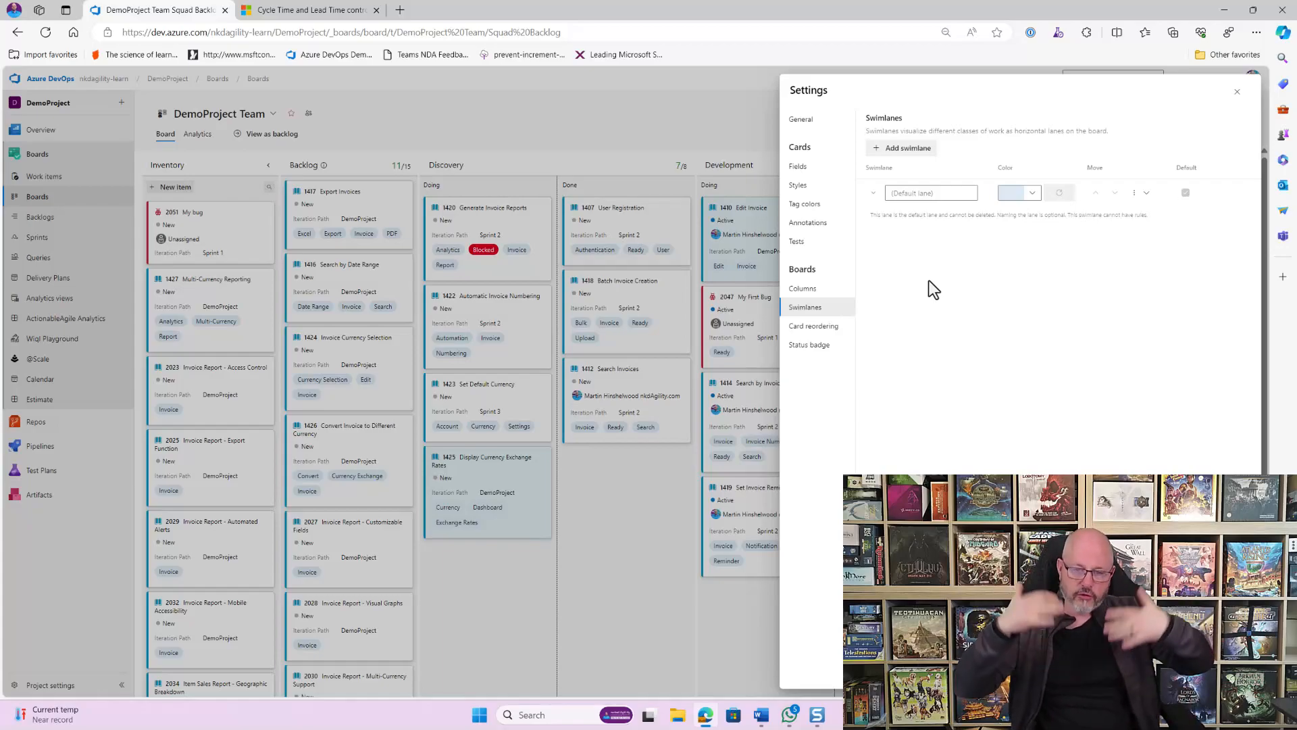
left_click(908, 148)
left_click(894, 193)
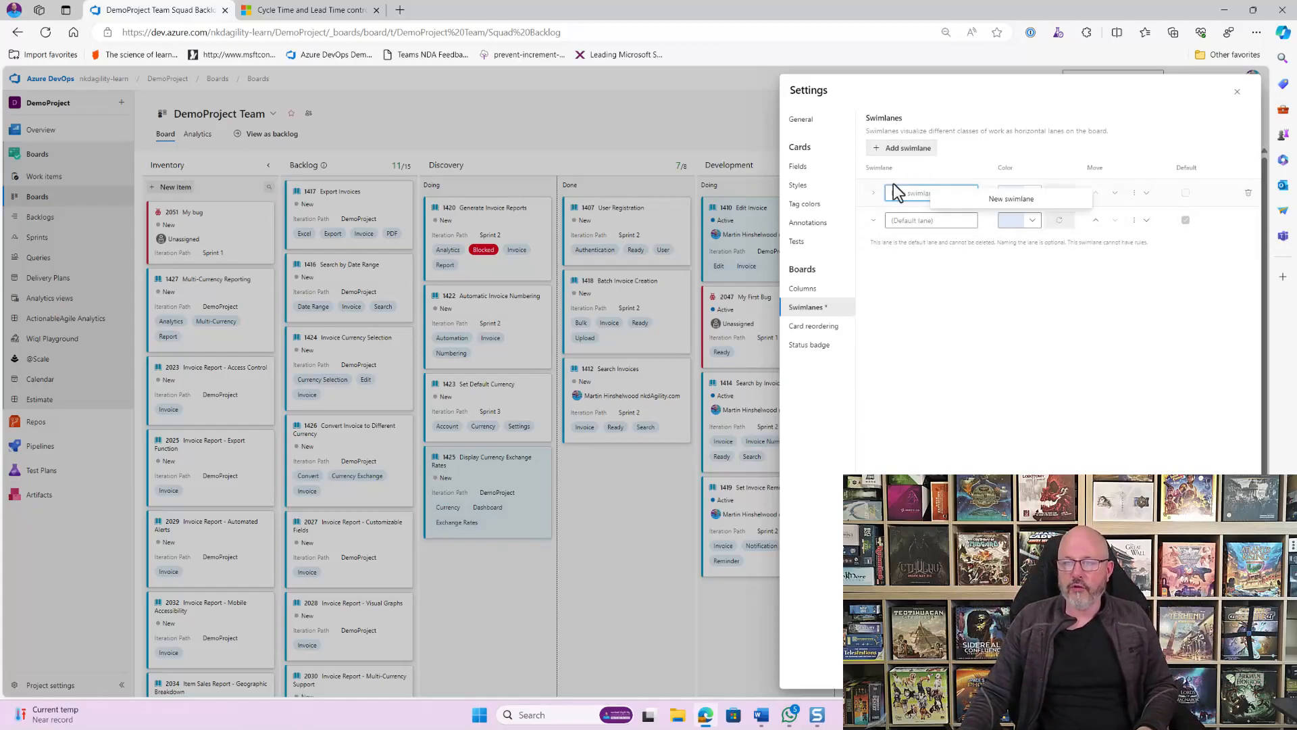
key("ctrl+a")
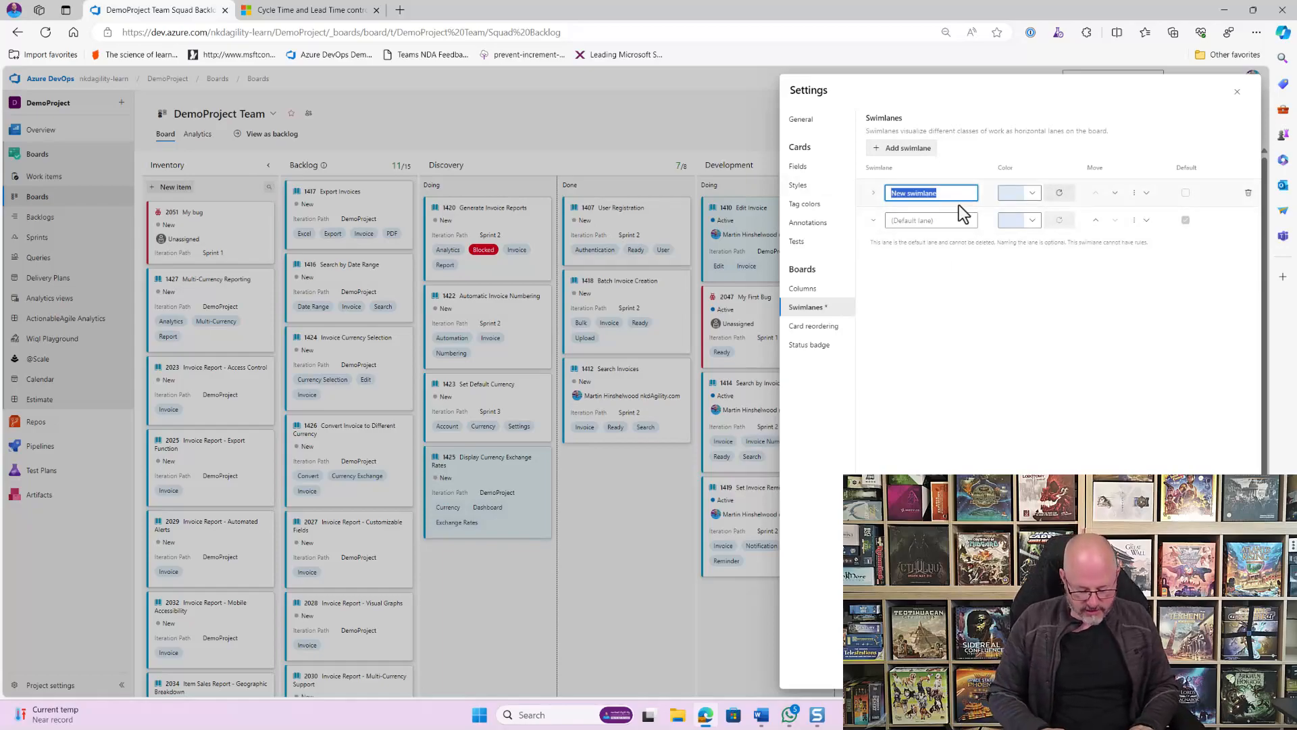
type("Expadite")
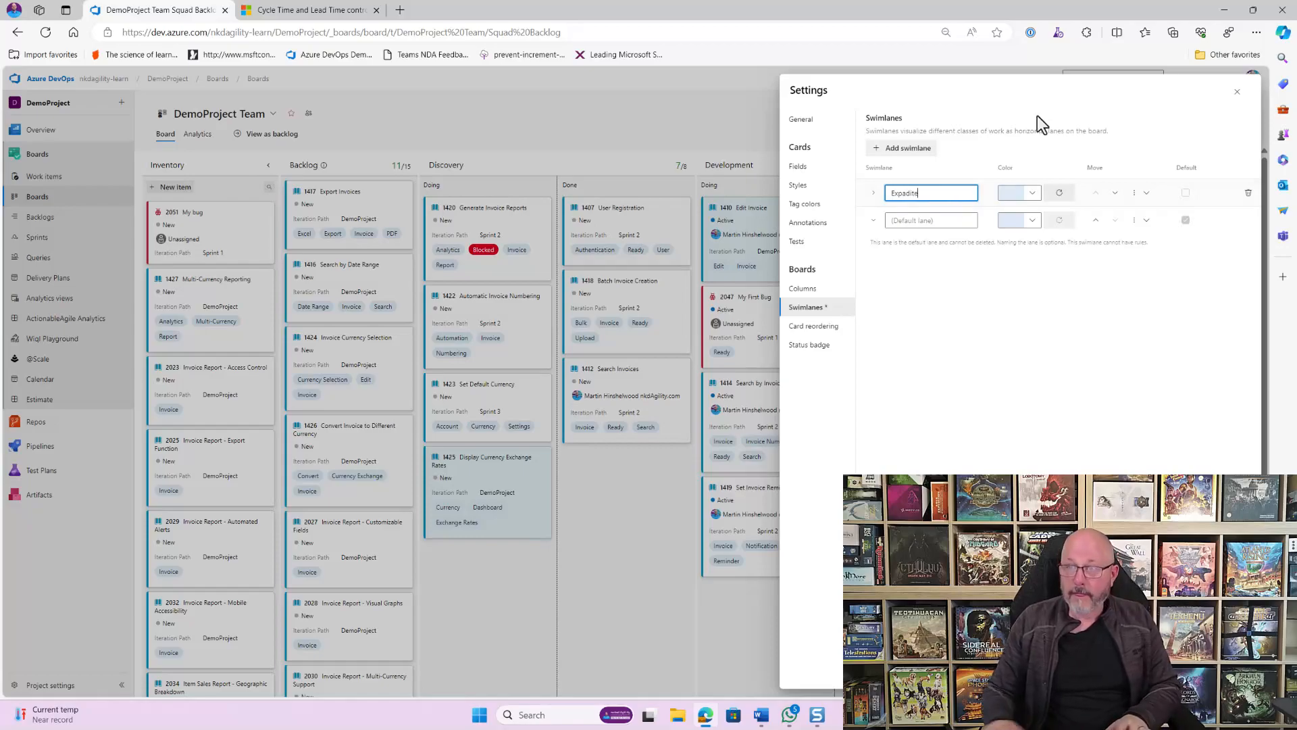
left_click(1032, 193)
left_click(960, 228)
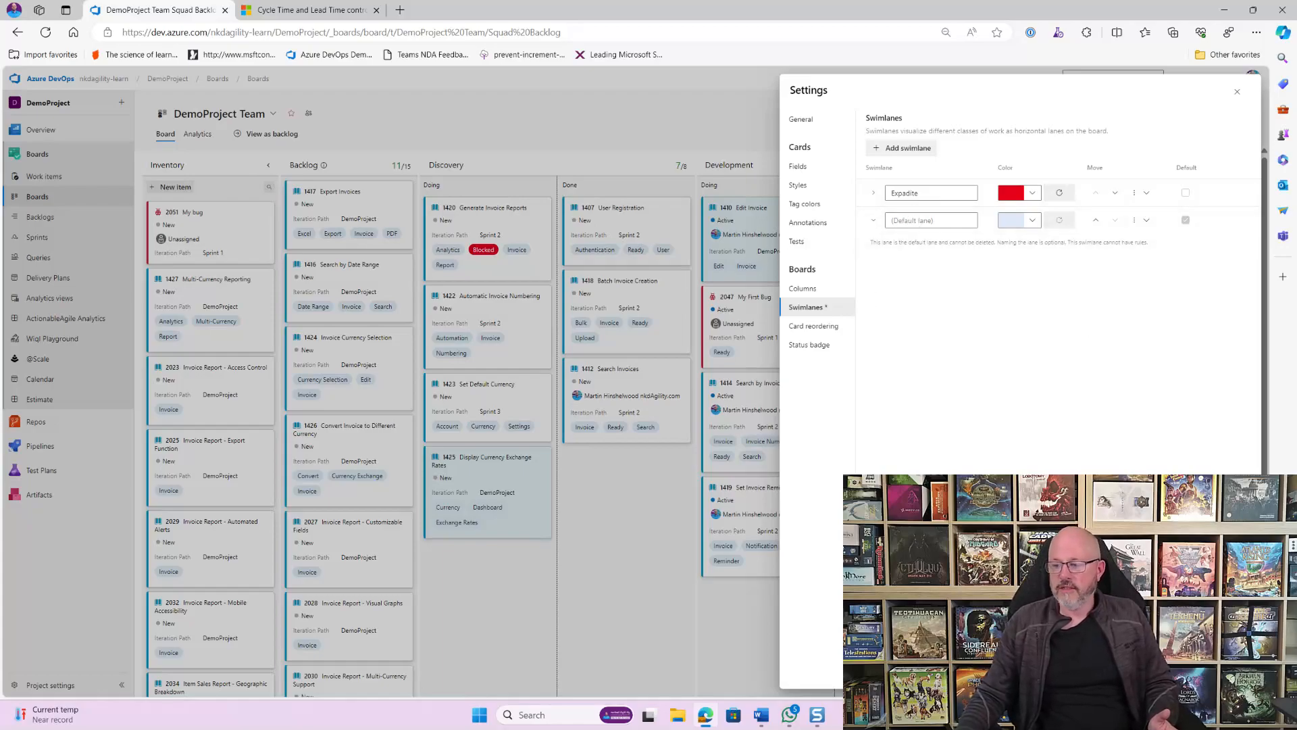
left_click(1239, 672)
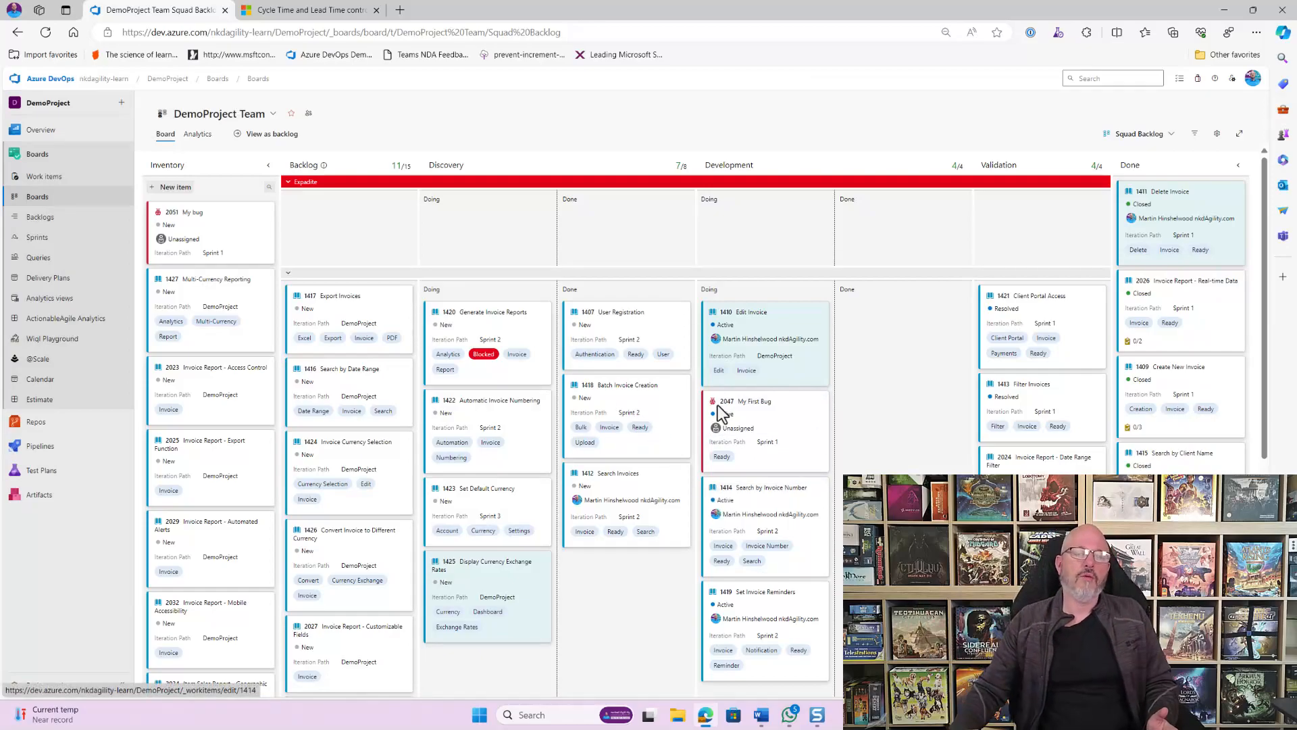
Step: Move the Multi-Currency Reporting item from Inventory into the Backlog column of the Expadite swimlane
left_click_drag(259, 301, 354, 270)
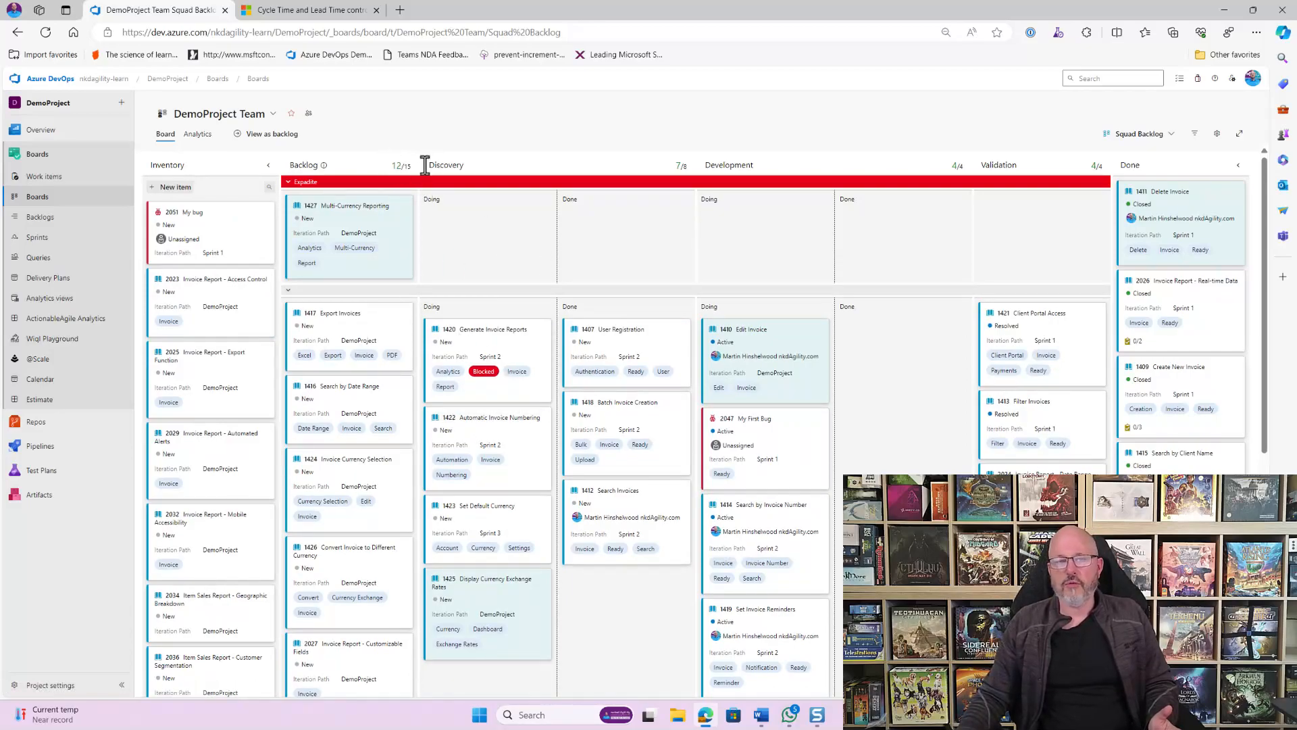
Step: Try adding a rule criterion to the Expadite swimlane in the board's swimlane settings, and remove that criterion
left_click(1217, 134)
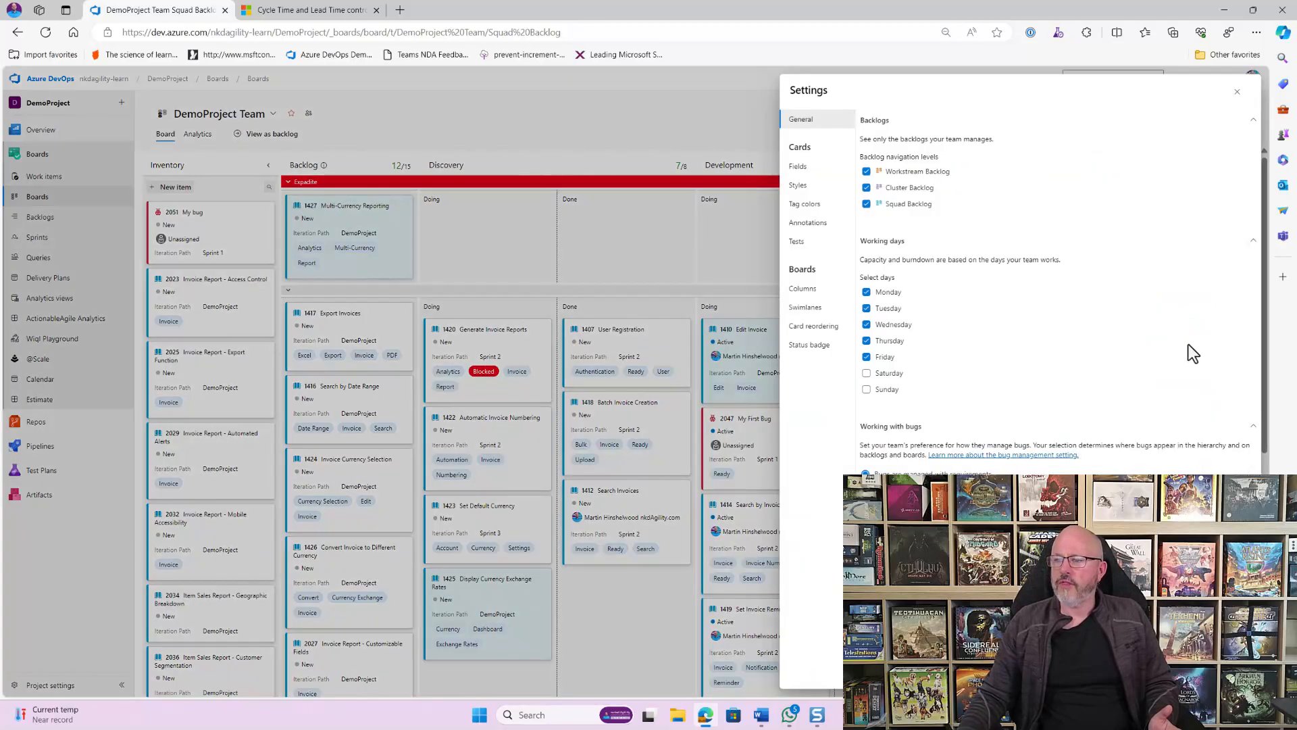
left_click(810, 308)
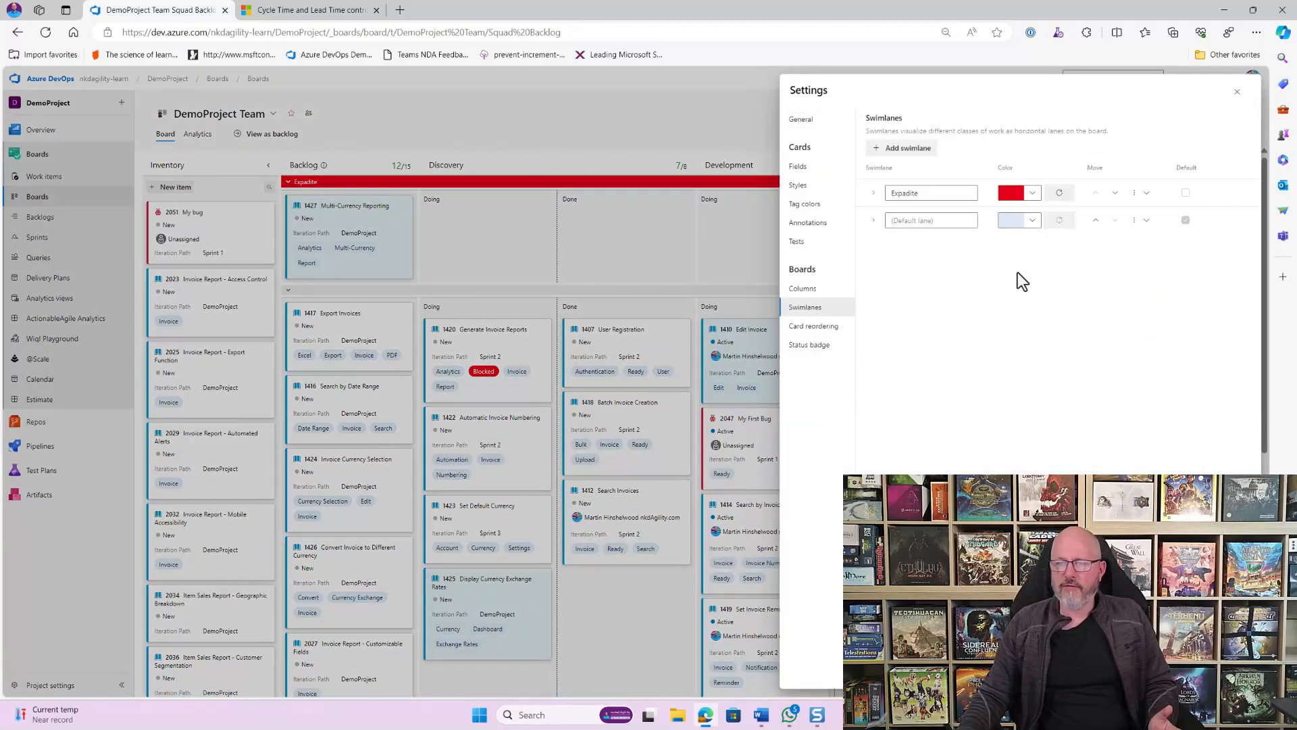
left_click(873, 193)
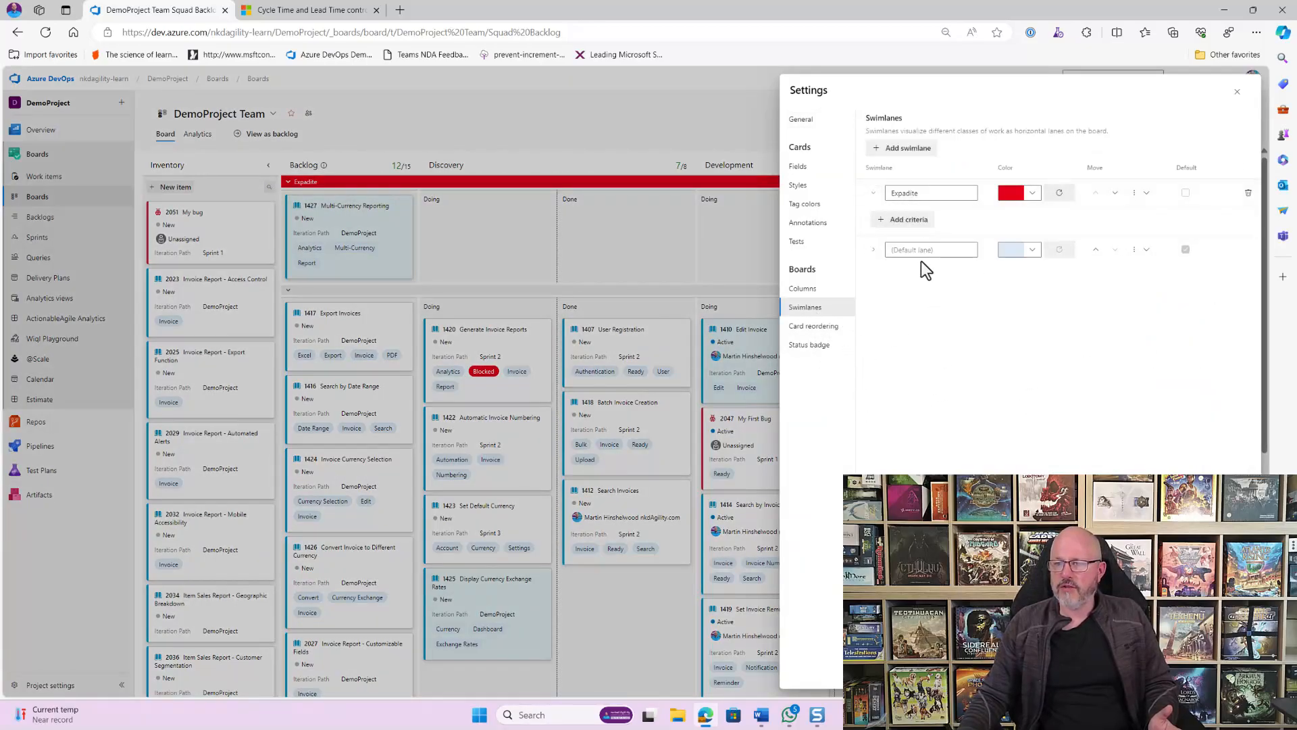
left_click(935, 219)
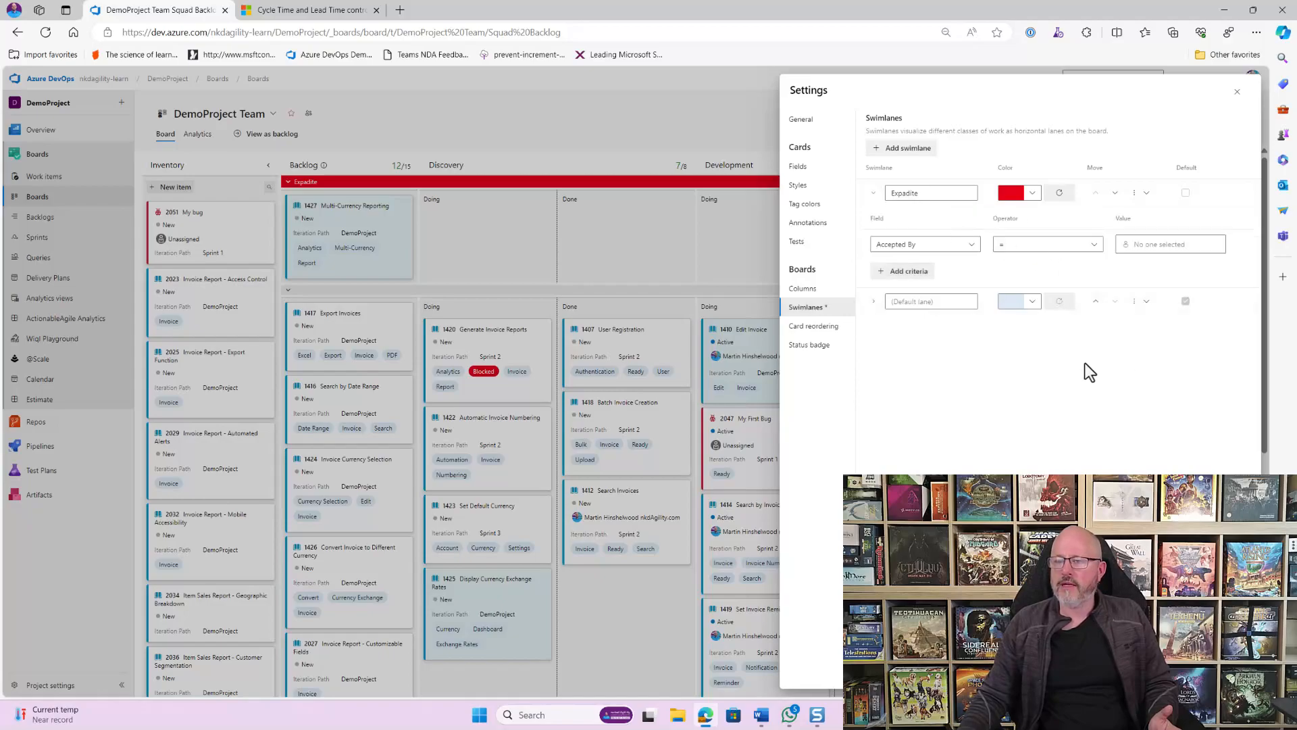
mouse_move(1242, 247)
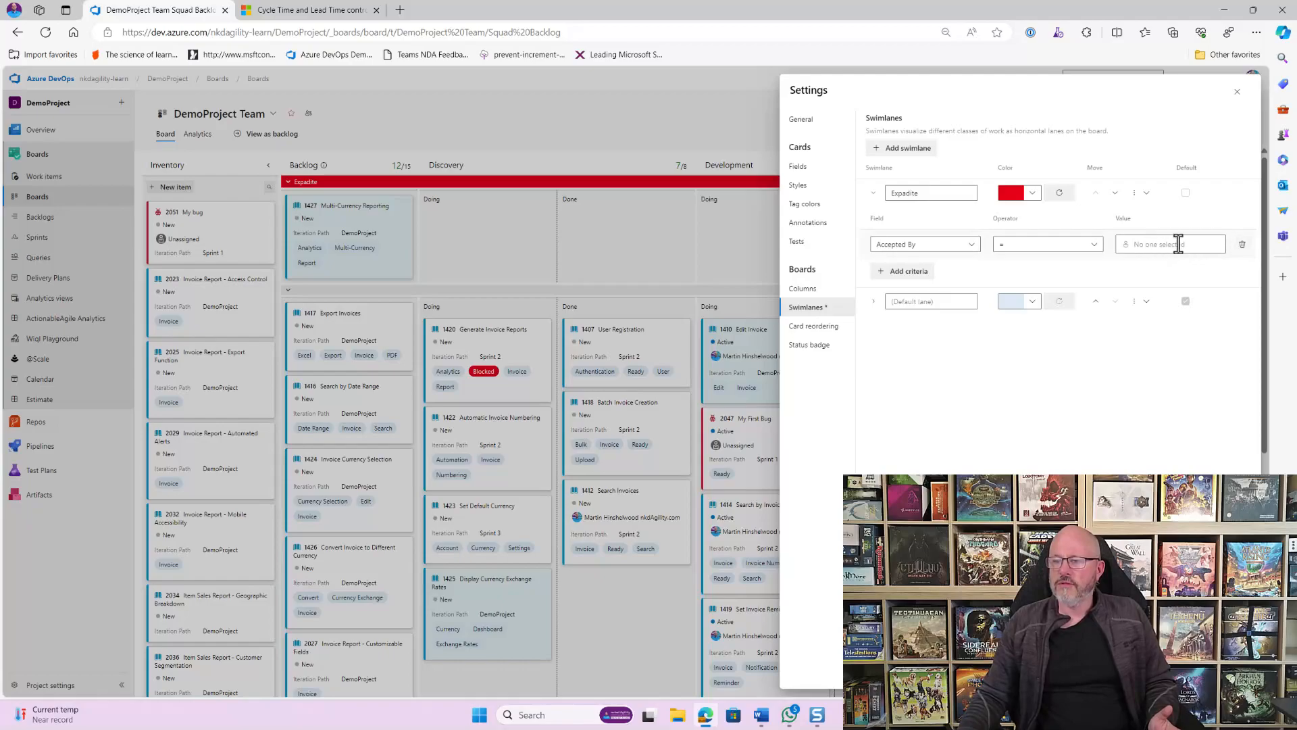
left_click(949, 245)
left_click(964, 245)
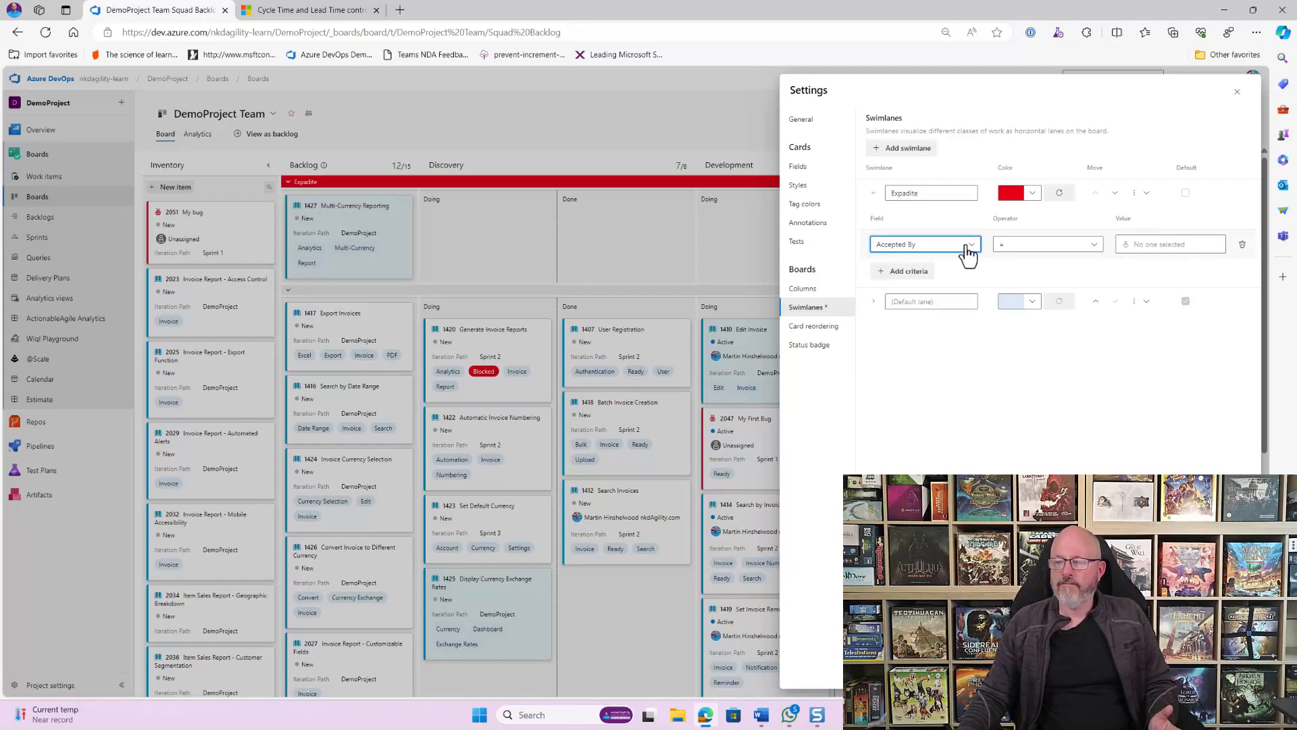
left_click(1241, 244)
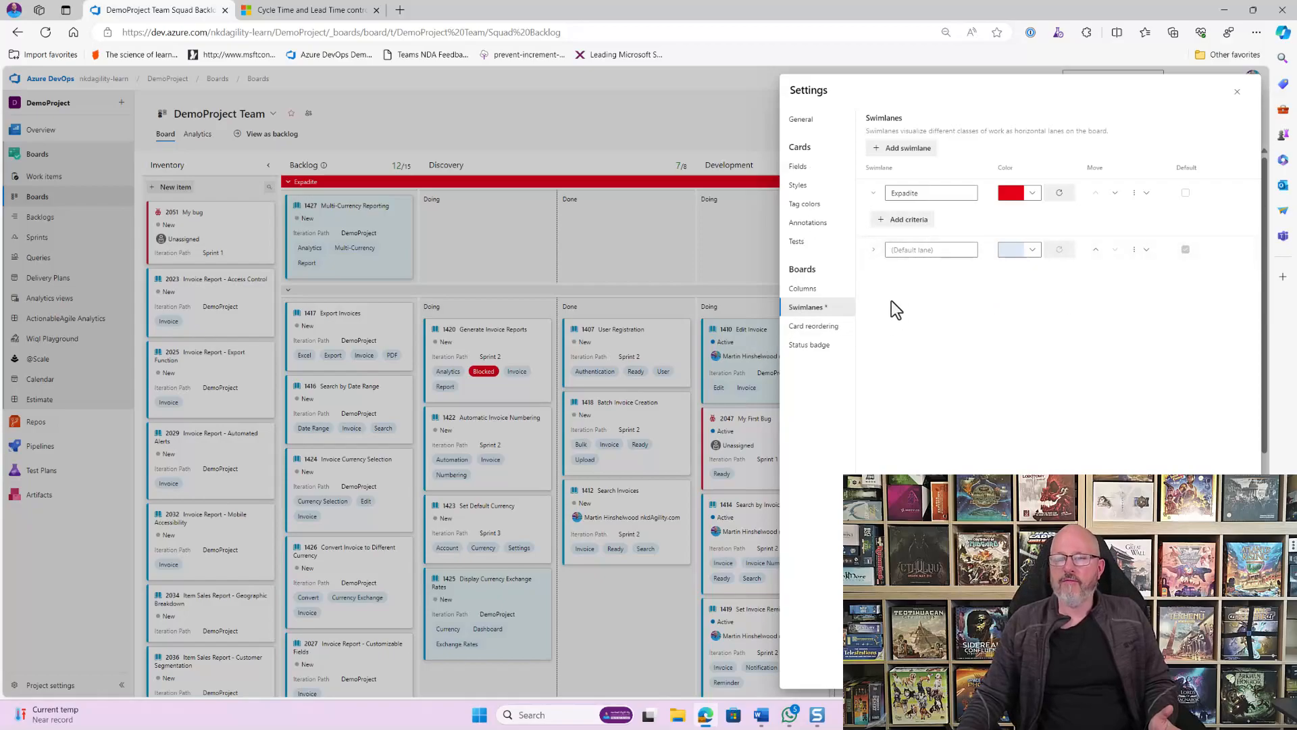
Step: Examine the default lane's details in the swimlane settings, and collapse the details of both lanes
left_click(873, 250)
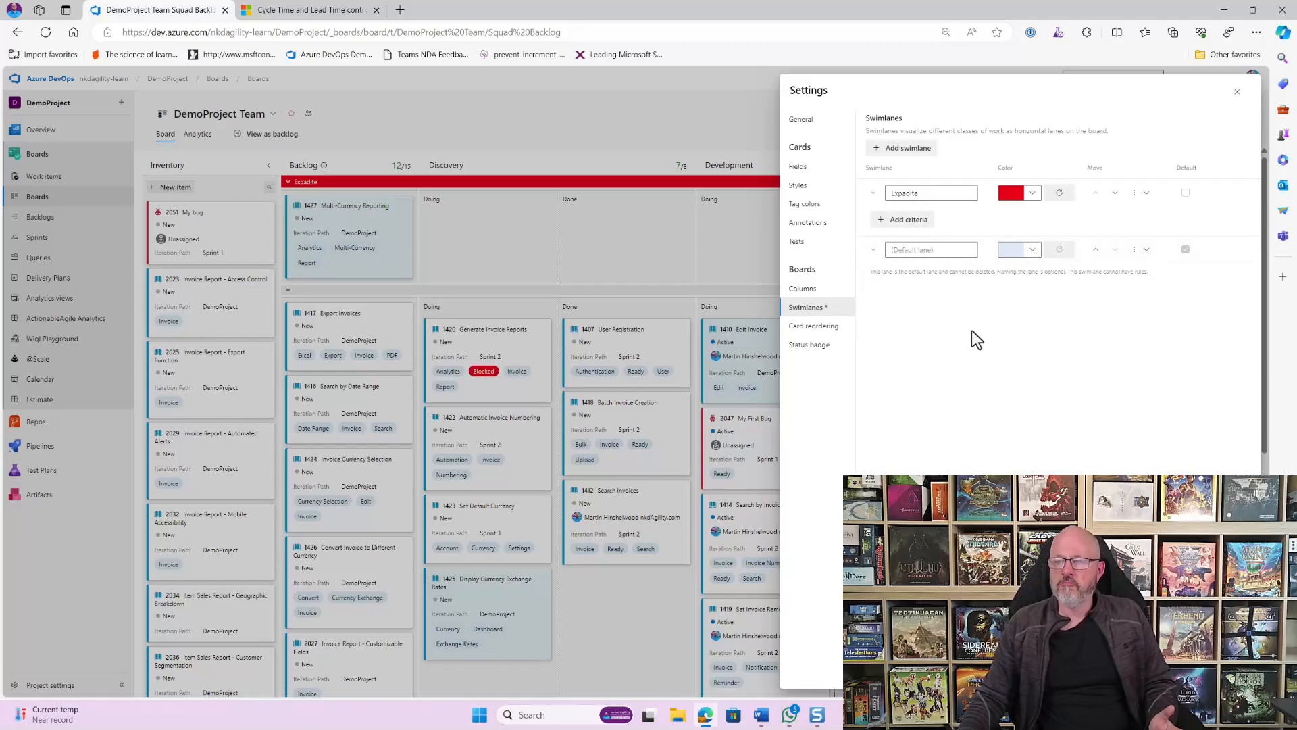
left_click(874, 251)
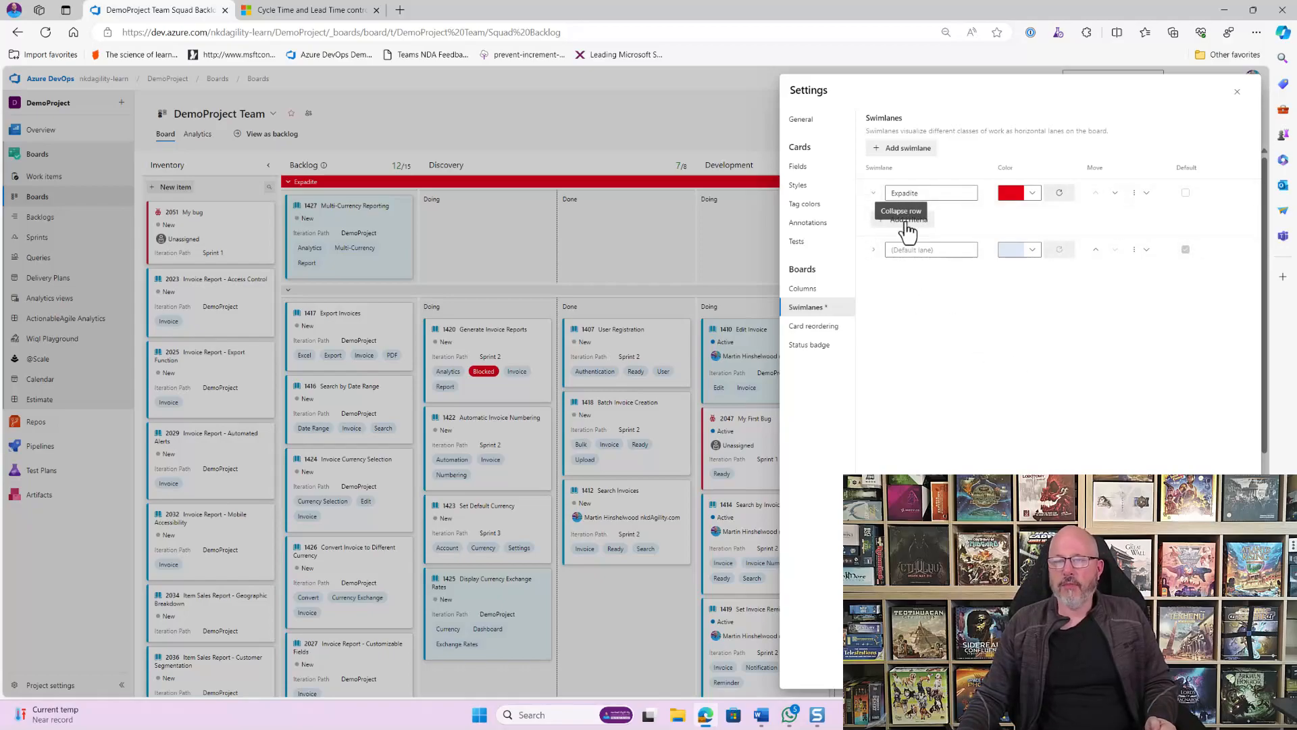
left_click(874, 193)
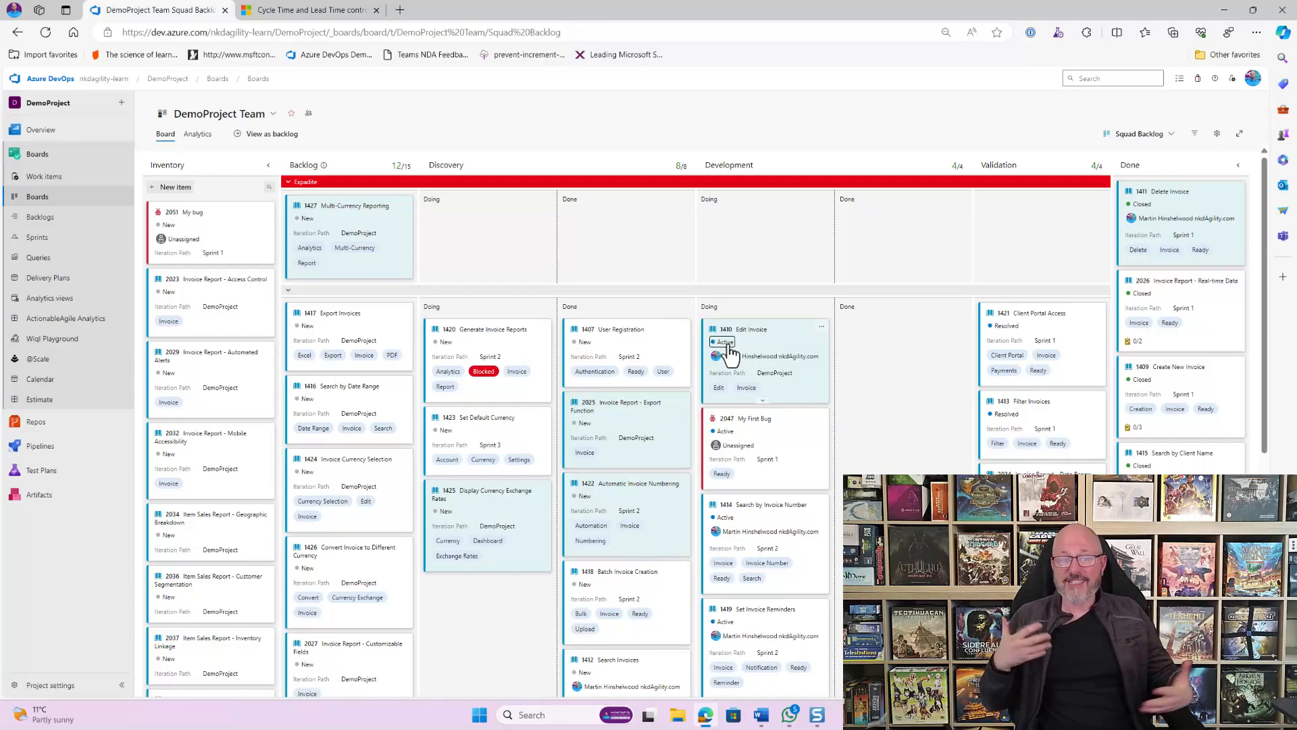
Step: Open the team's Squad Backlog in the backlog view
left_click(58, 217)
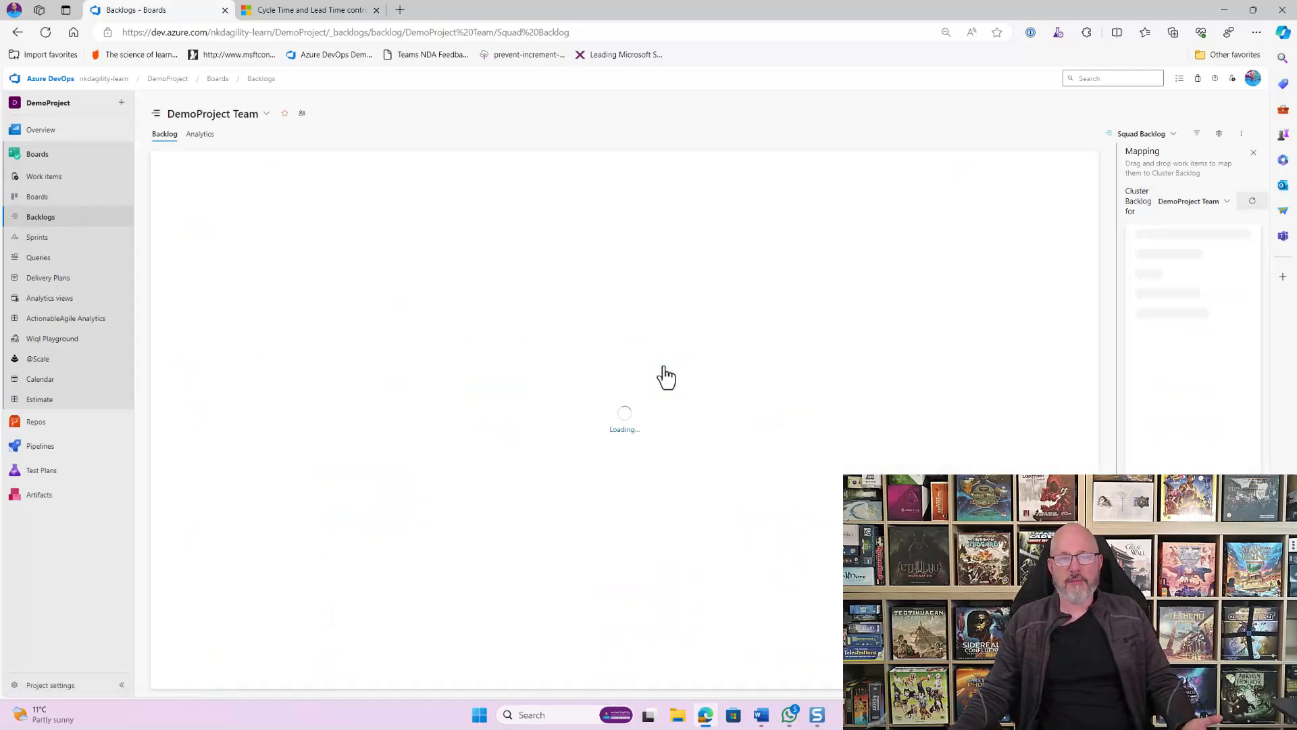